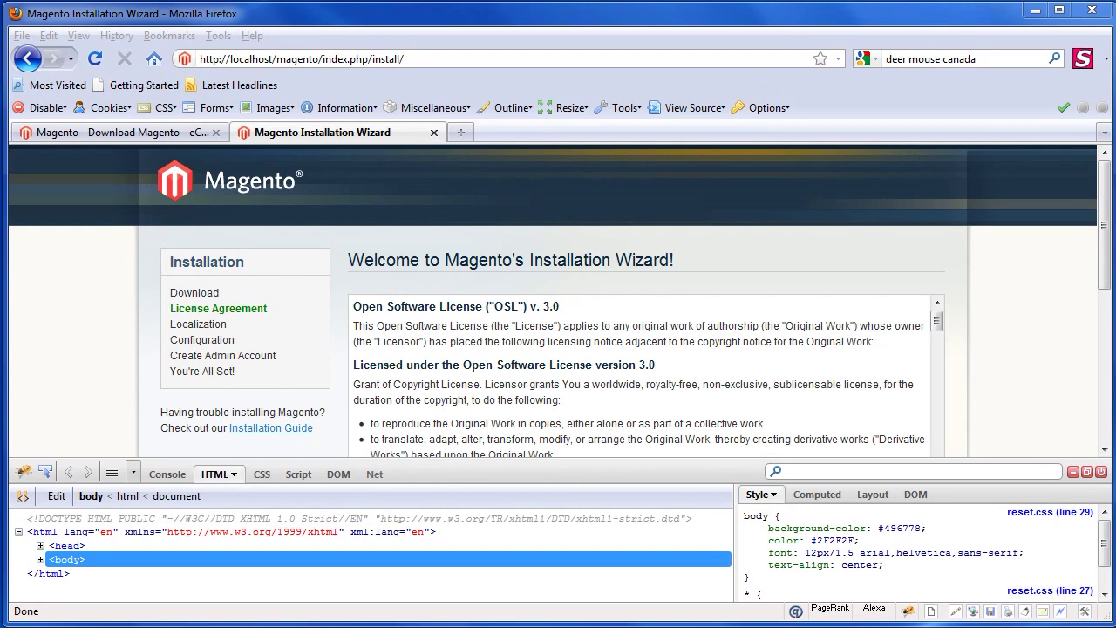
Switch to the Magento Community download page listing release 1.4.2.0.
click(143, 131)
mouse_move(358, 249)
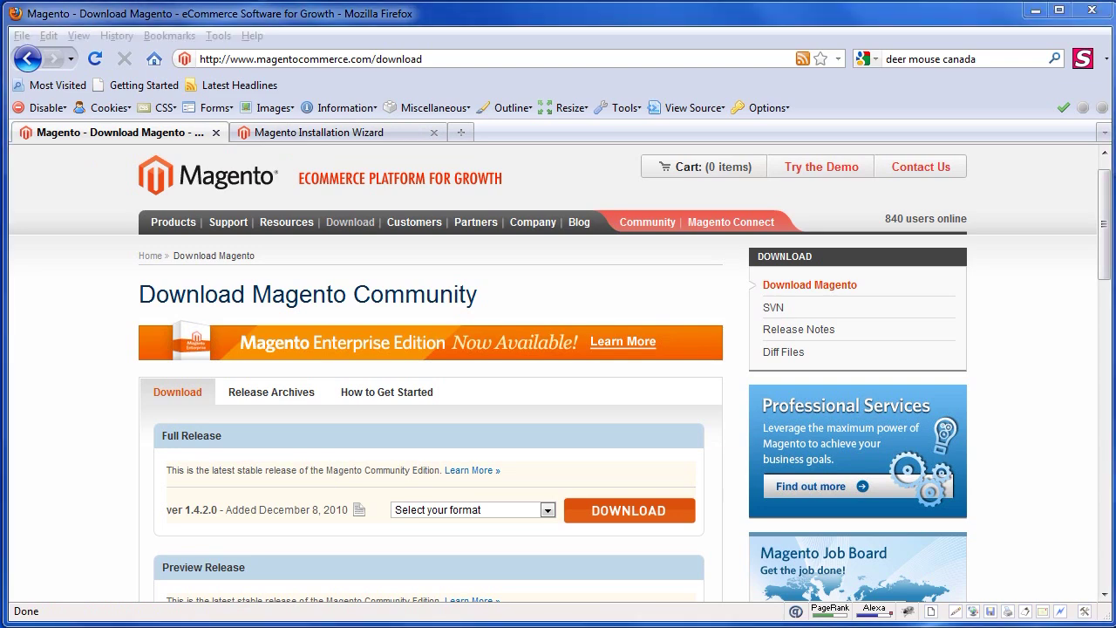
key(super+e)
drag(533, 8, 601, 122)
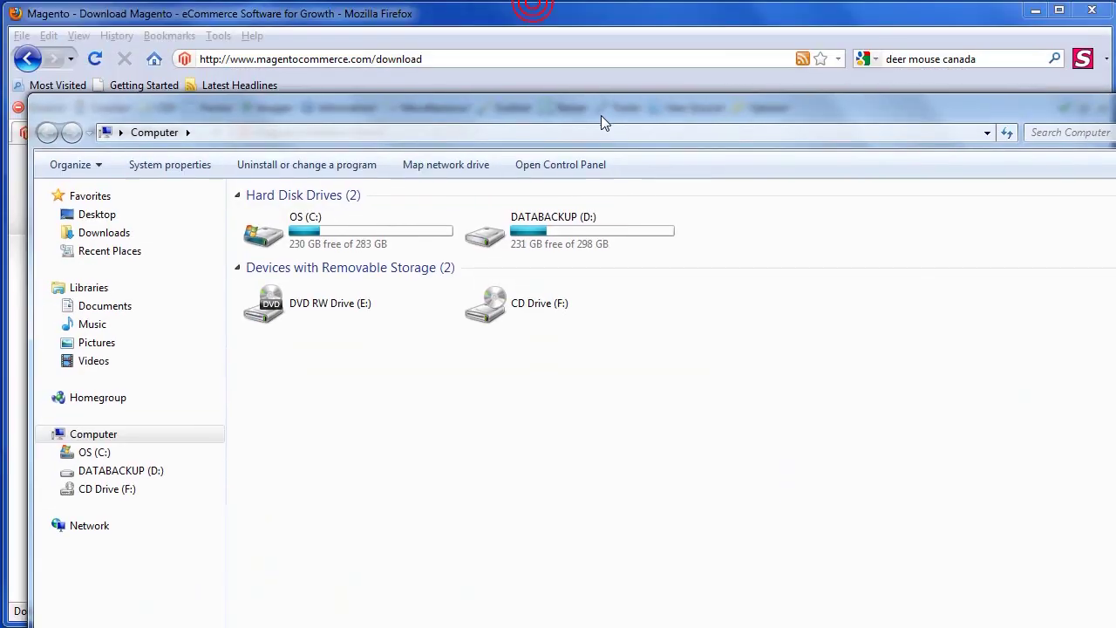
double_click(538, 224)
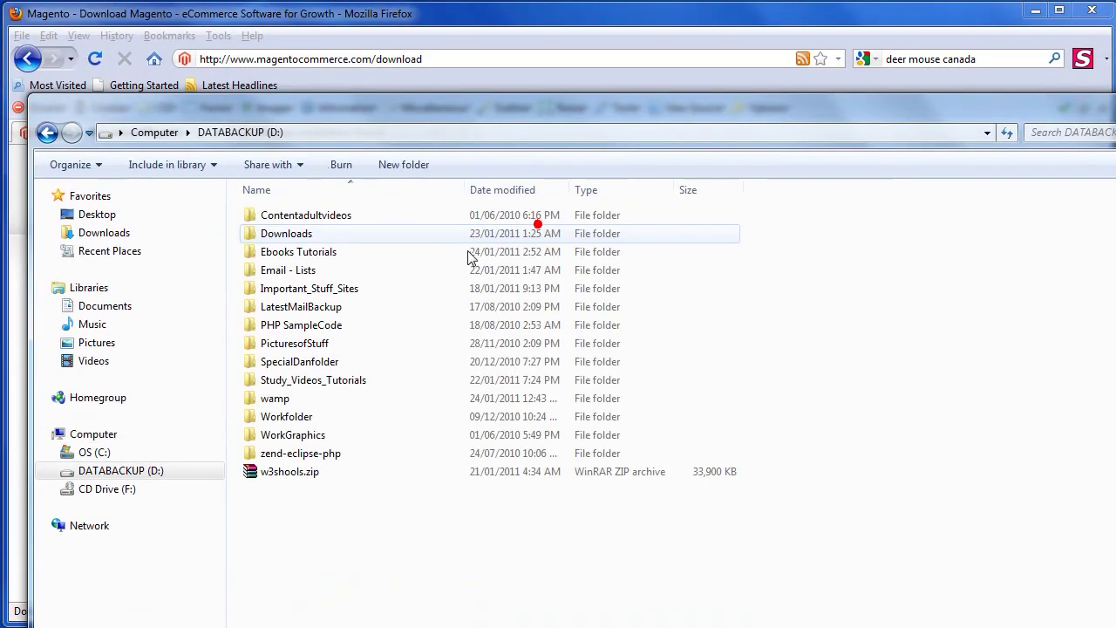
double_click(285, 403)
double_click(293, 361)
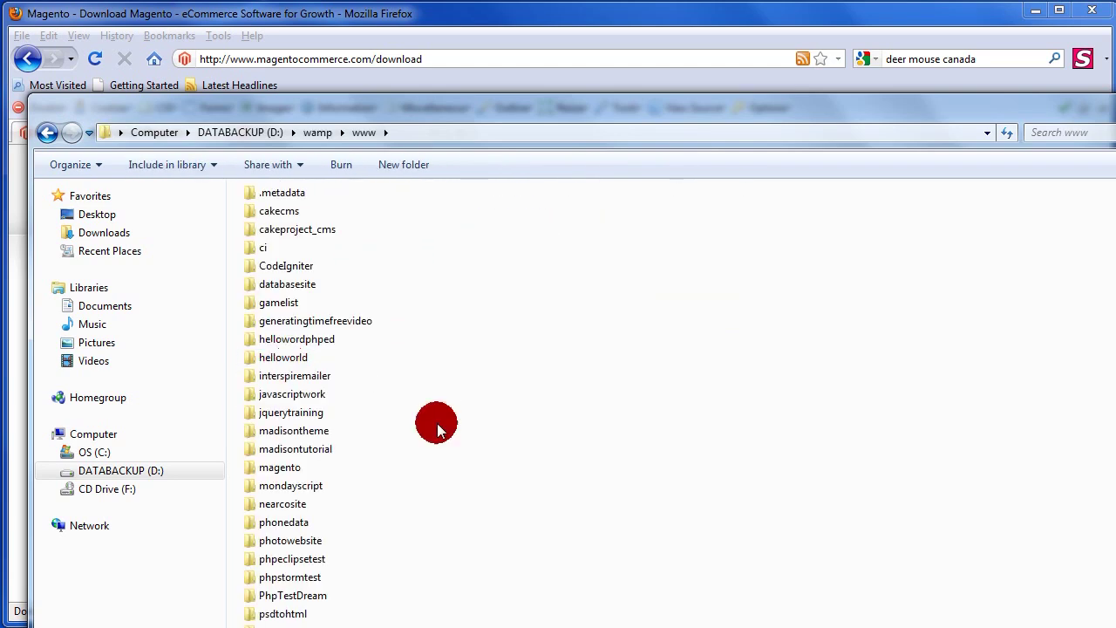
double_click(289, 473)
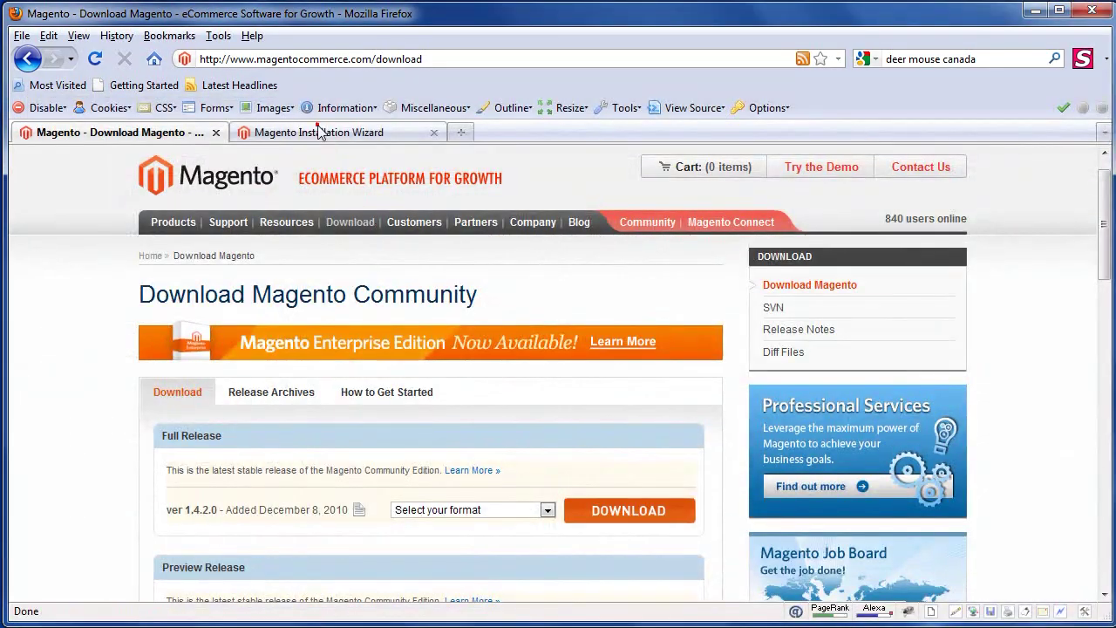
click(361, 130)
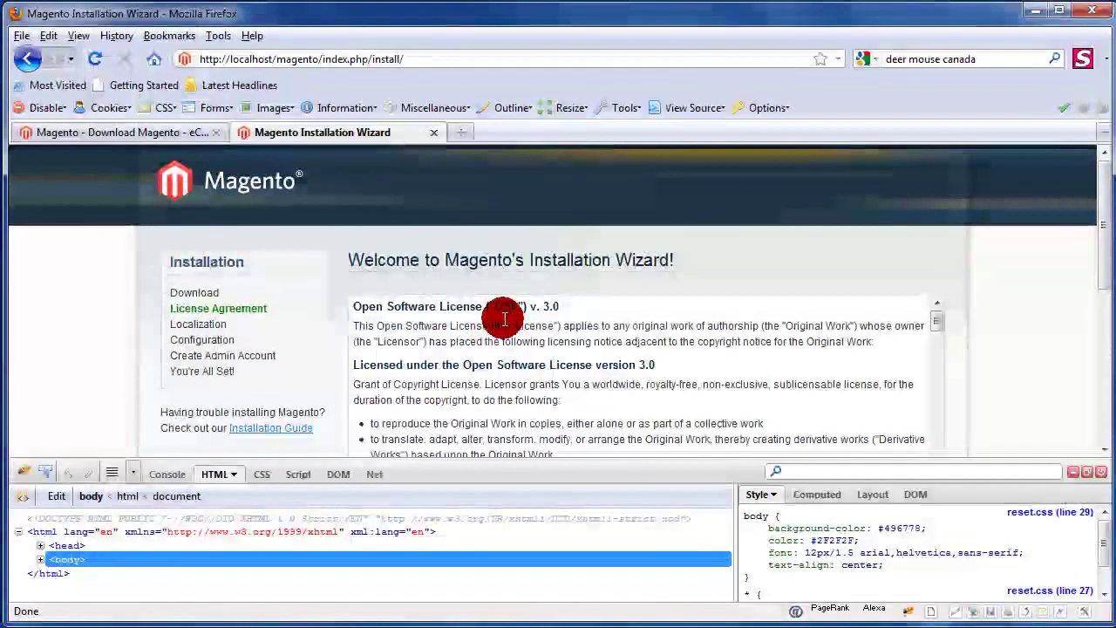
Agree to the license terms and continue past the License Agreement.
drag(1099, 174, 1110, 309)
click(352, 427)
click(916, 344)
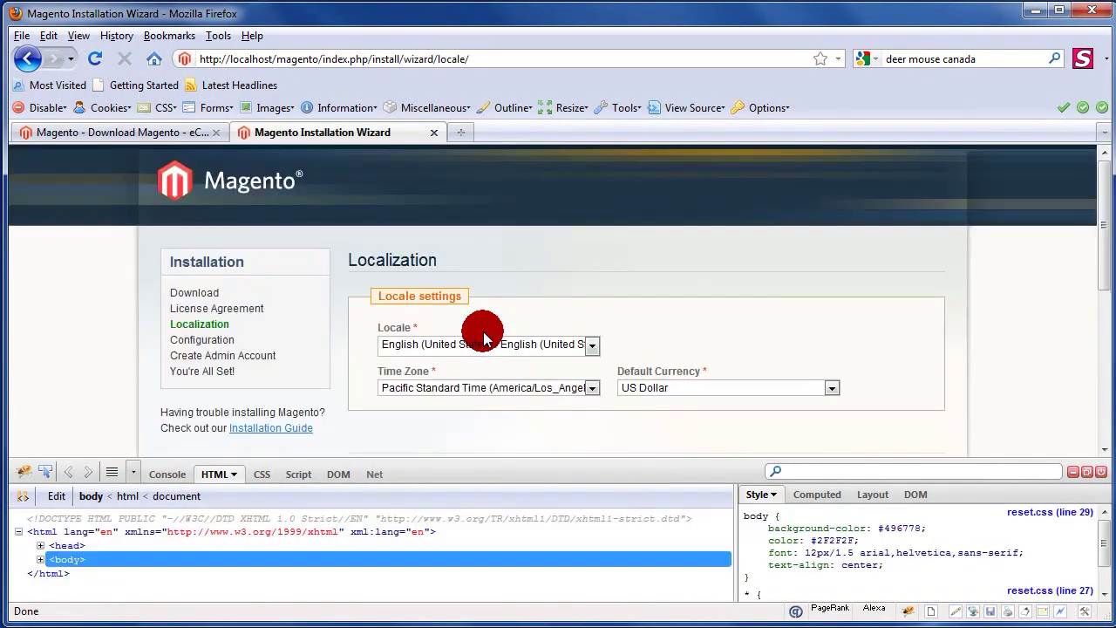
Submit localization with English (United States), Pacific Standard Time and US Dollar.
scroll(1101, 179, down, 3)
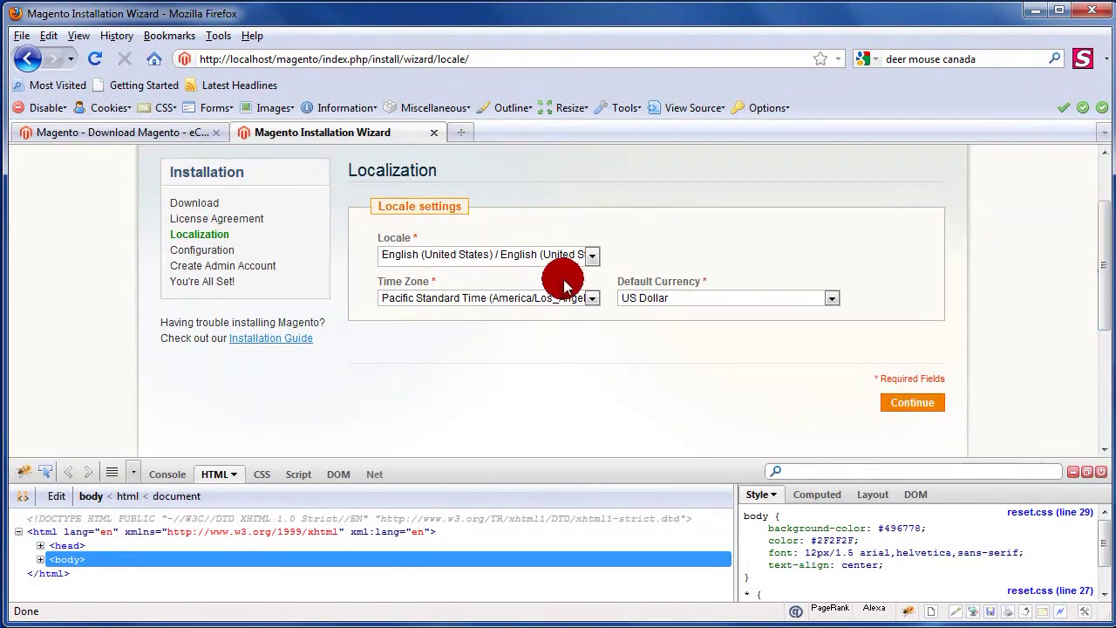
click(586, 297)
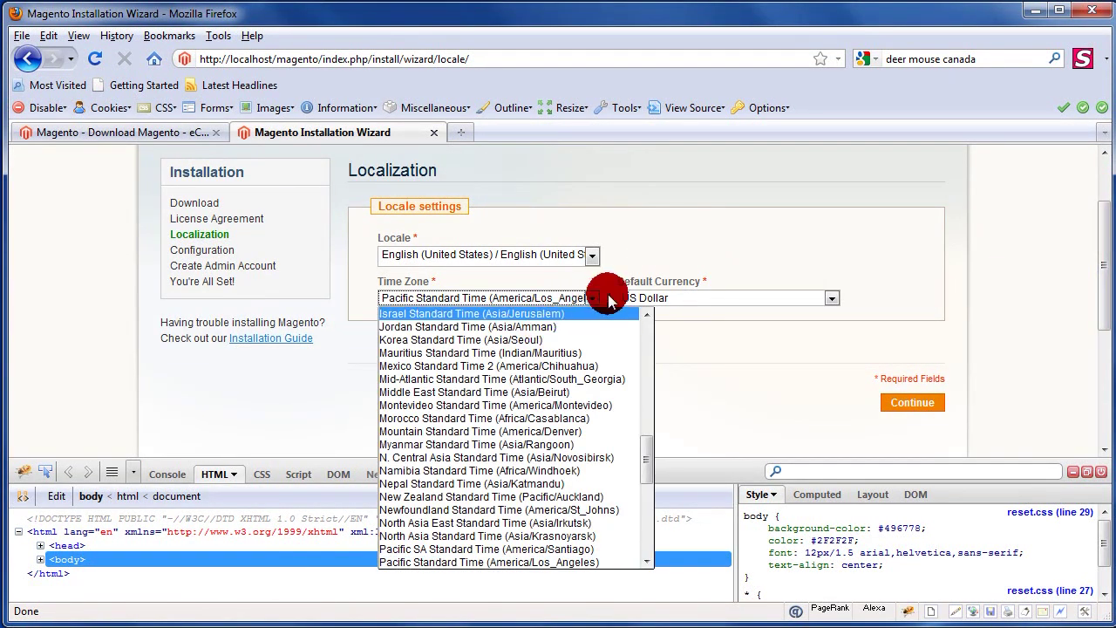
click(889, 262)
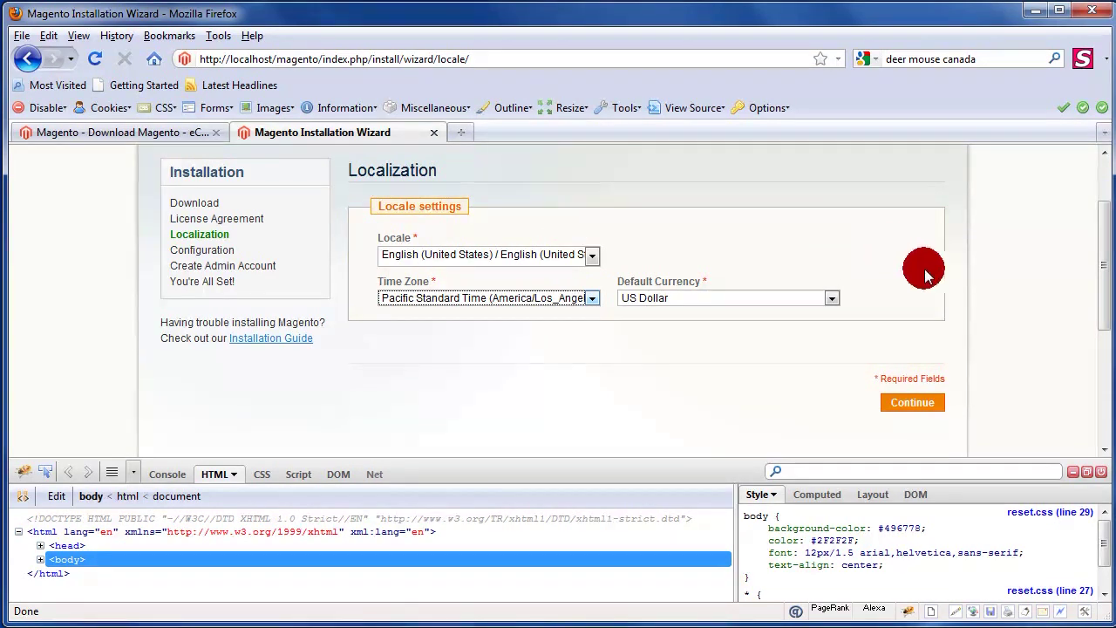
click(920, 413)
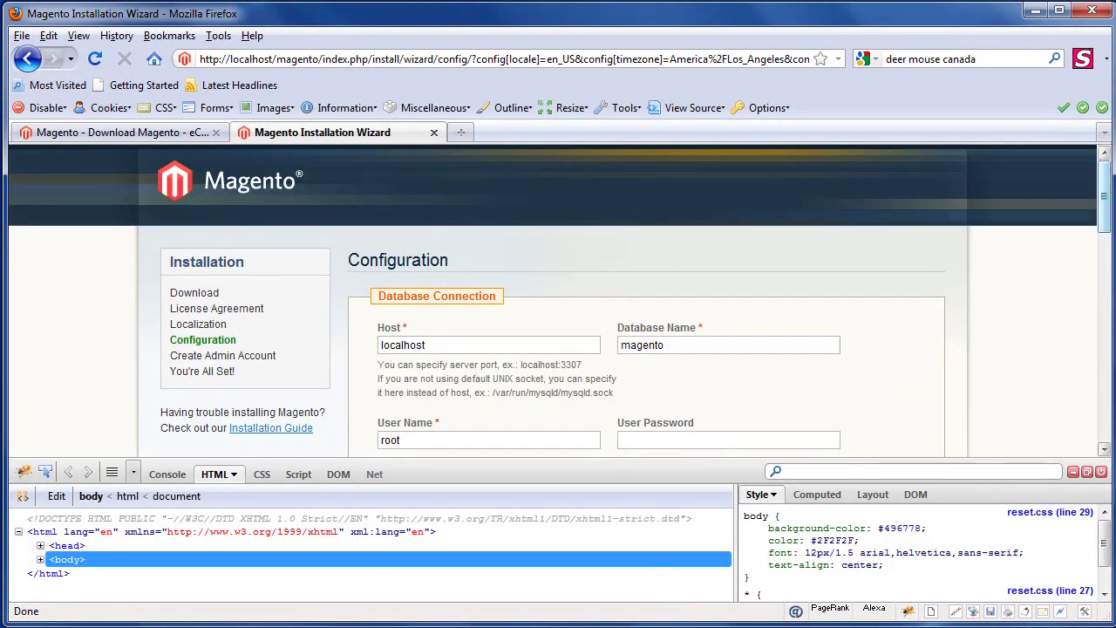
Use database name magentotest with host localhost, user root and a blank password.
drag(1106, 192, 1092, 217)
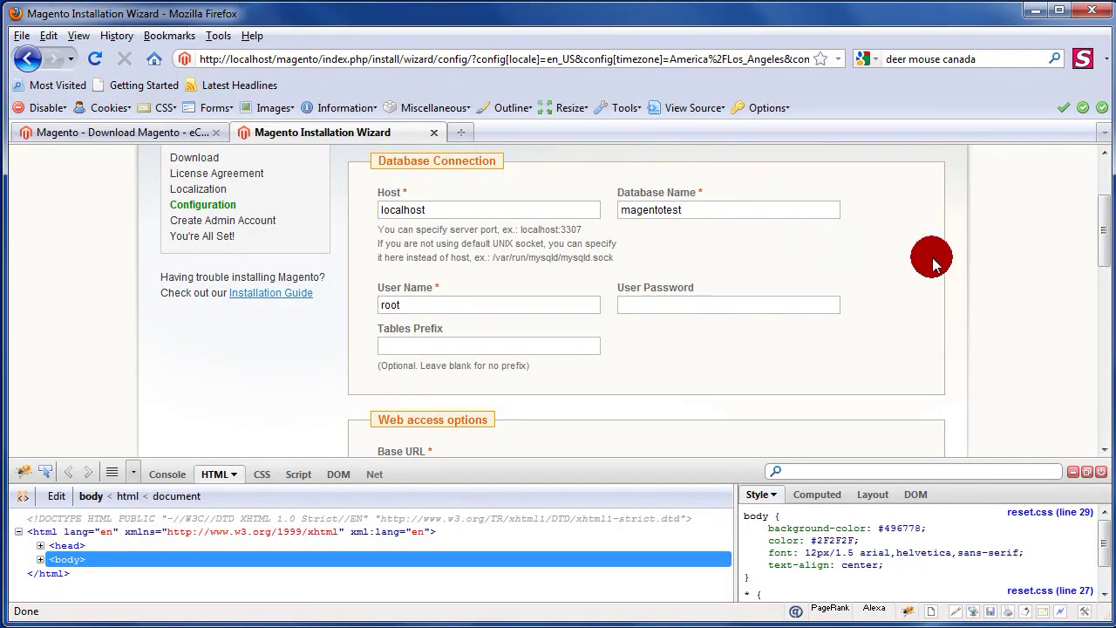
scroll(1103, 216, down, 4)
scroll(1096, 212, up, 4)
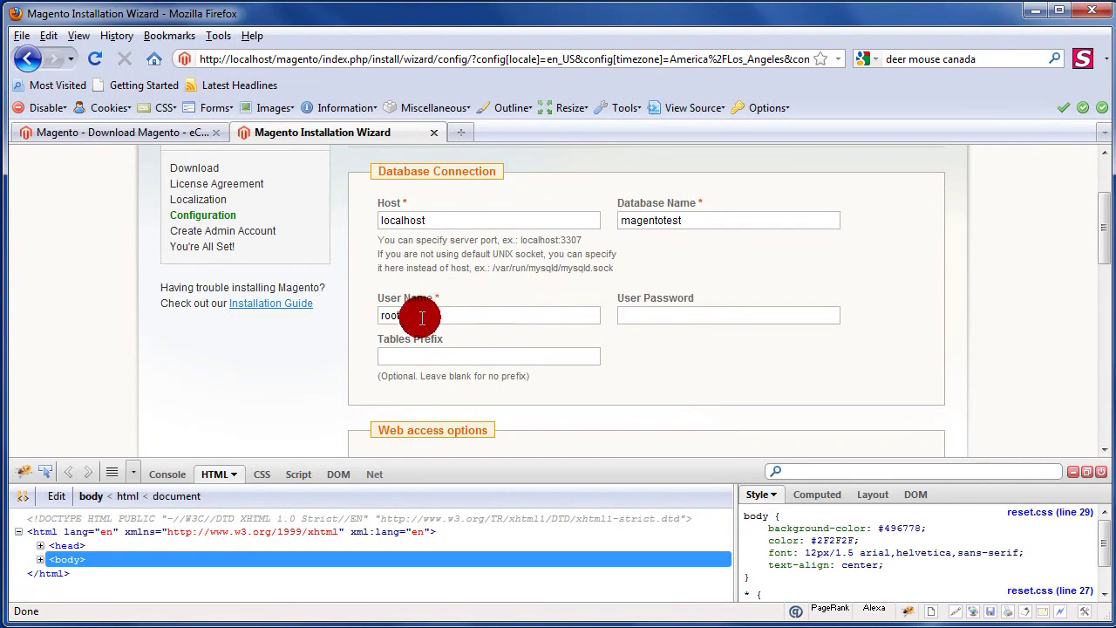
drag(420, 319, 353, 324)
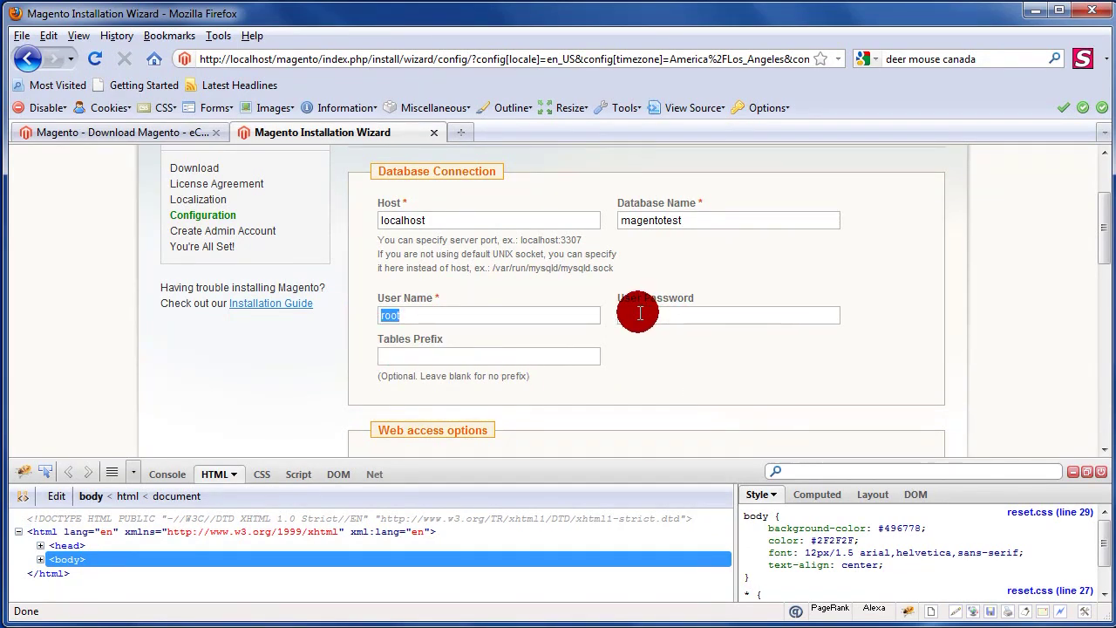
scroll(637, 348, down, 2)
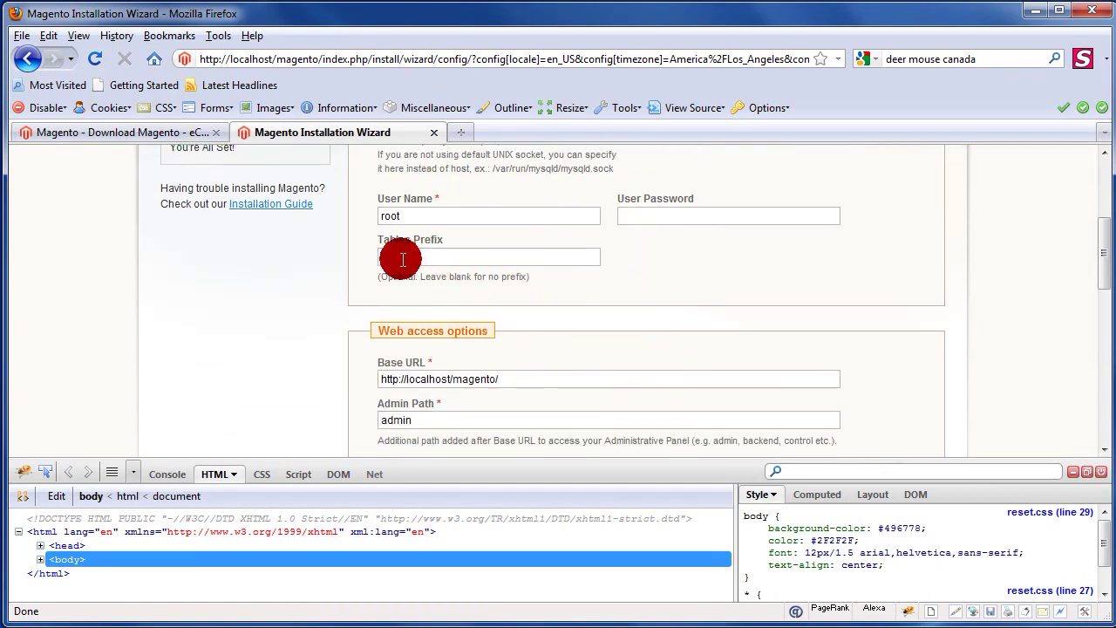
scroll(660, 294, down, 3)
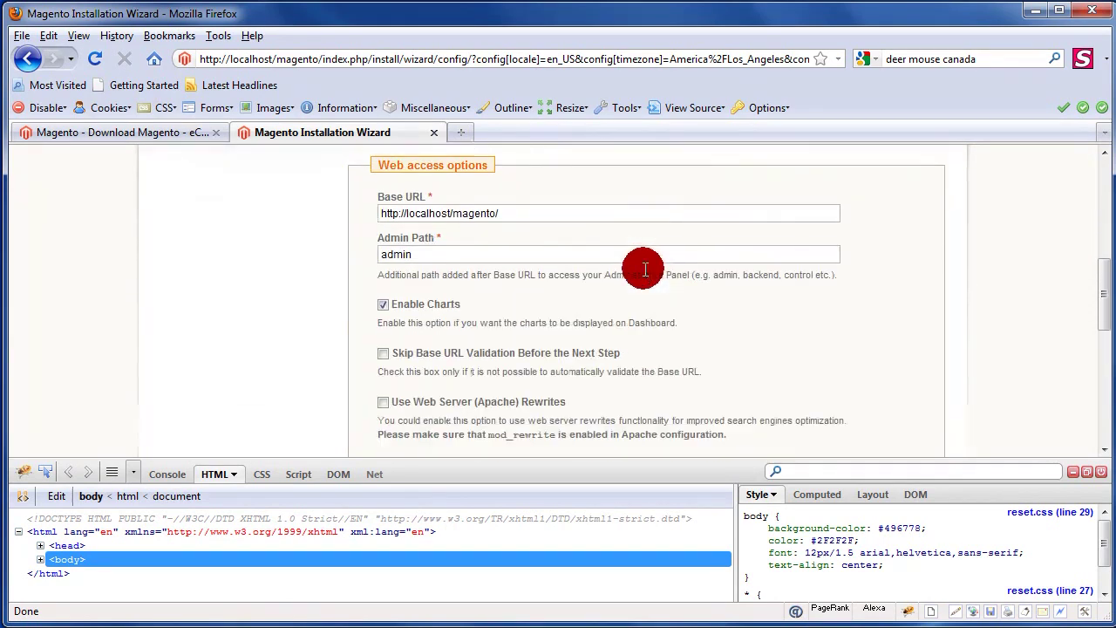
Enable Apache rewrites and submit the configuration, which reports an invalid Base URL.
scroll(452, 369, down, 2)
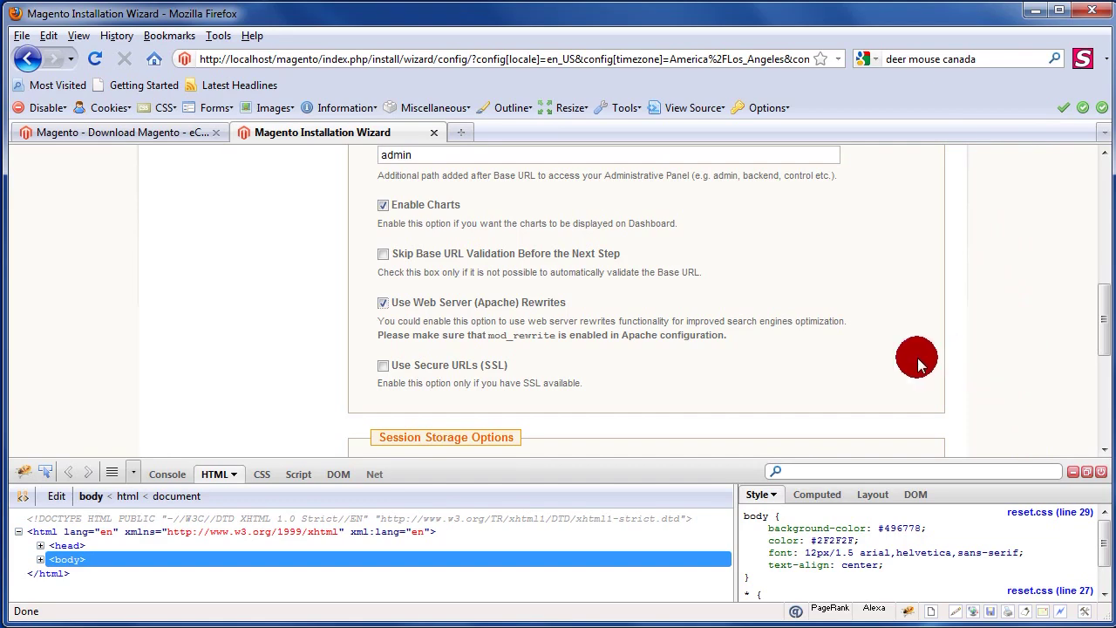
scroll(722, 333, up, 3)
scroll(594, 310, down, 5)
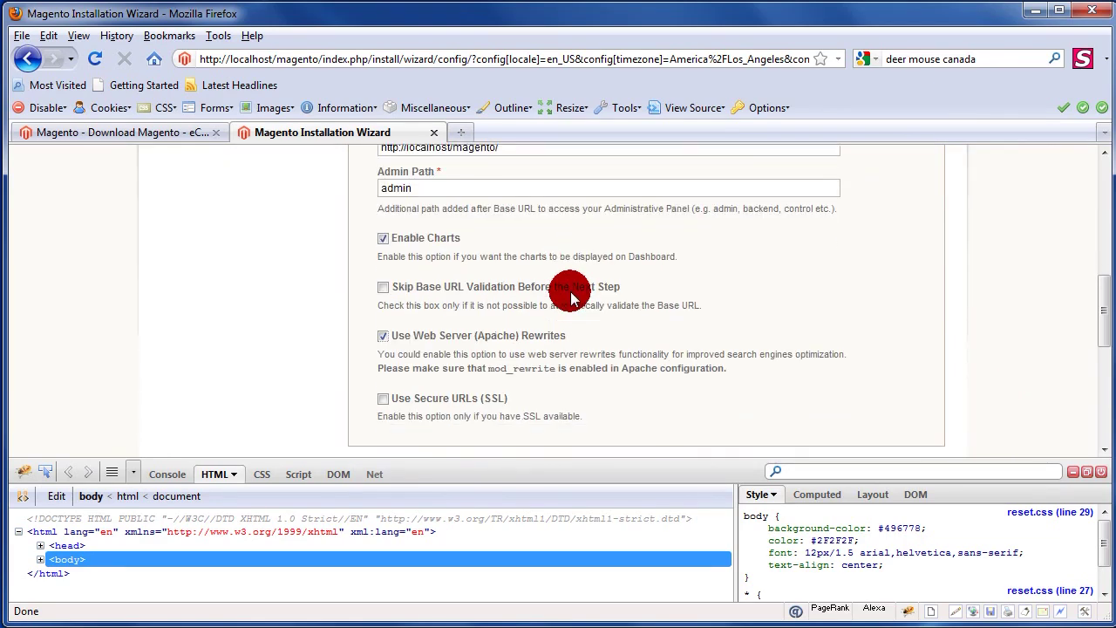
scroll(777, 327, down, 4)
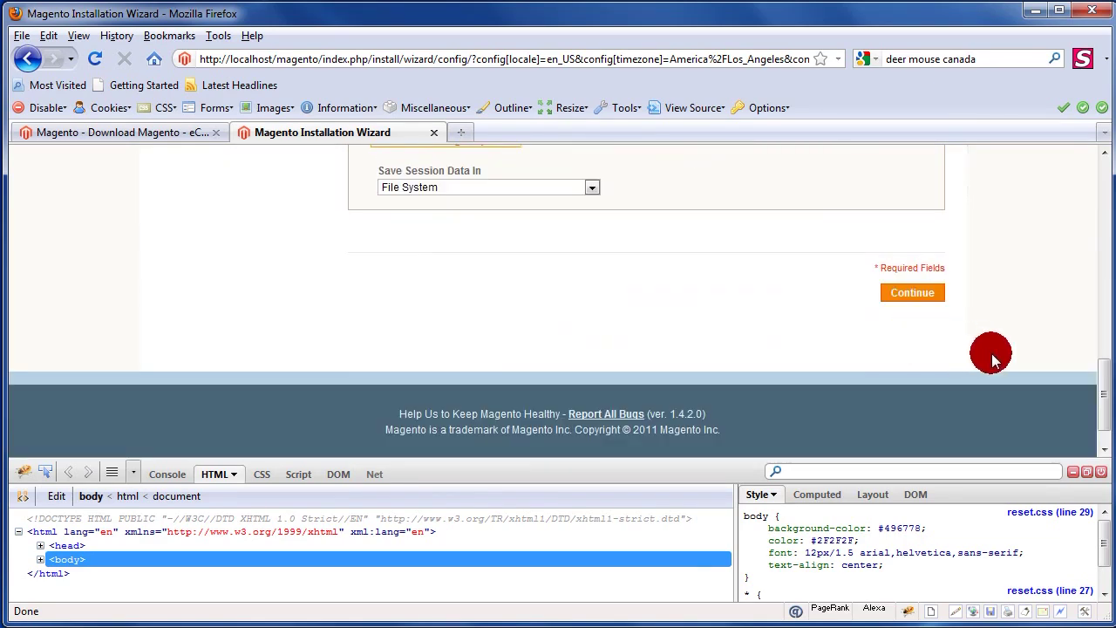
click(927, 301)
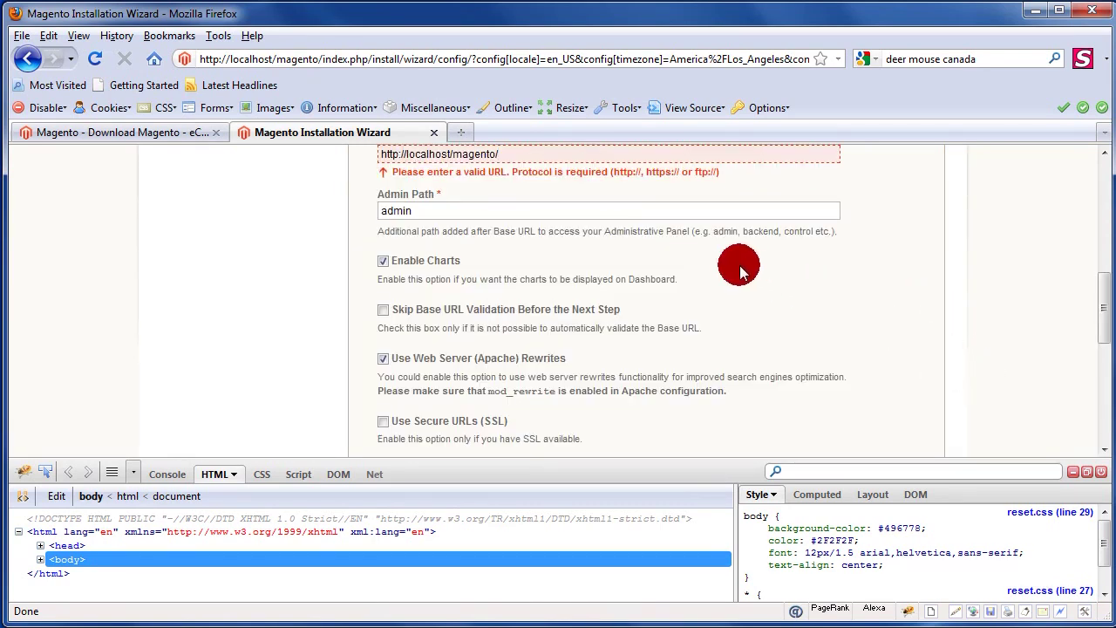
scroll(747, 267, up, 3)
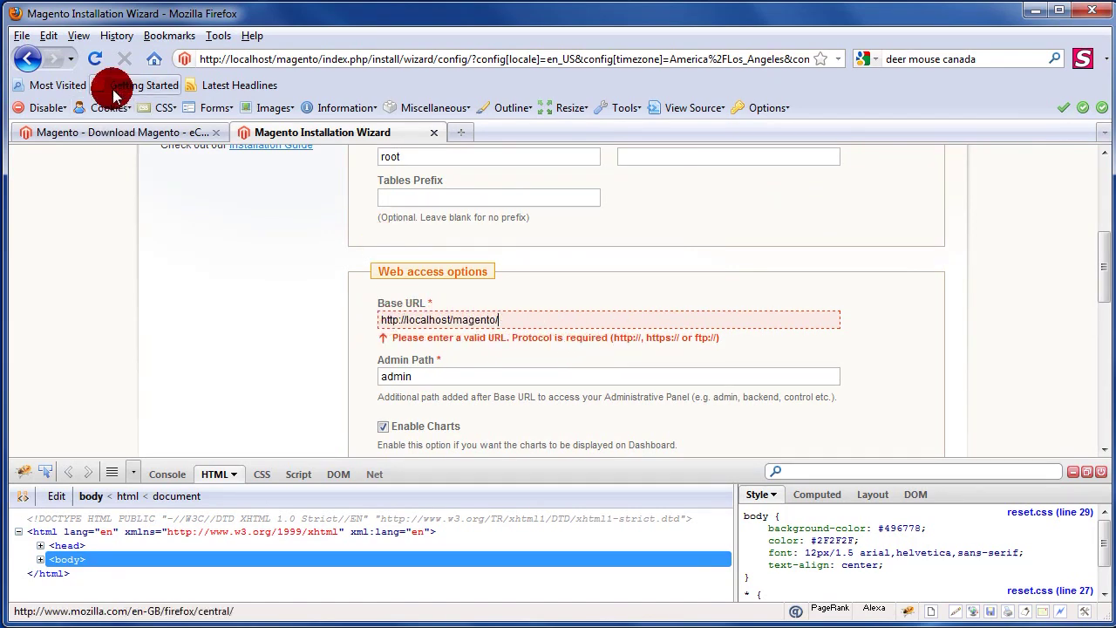
drag(225, 61, 197, 59)
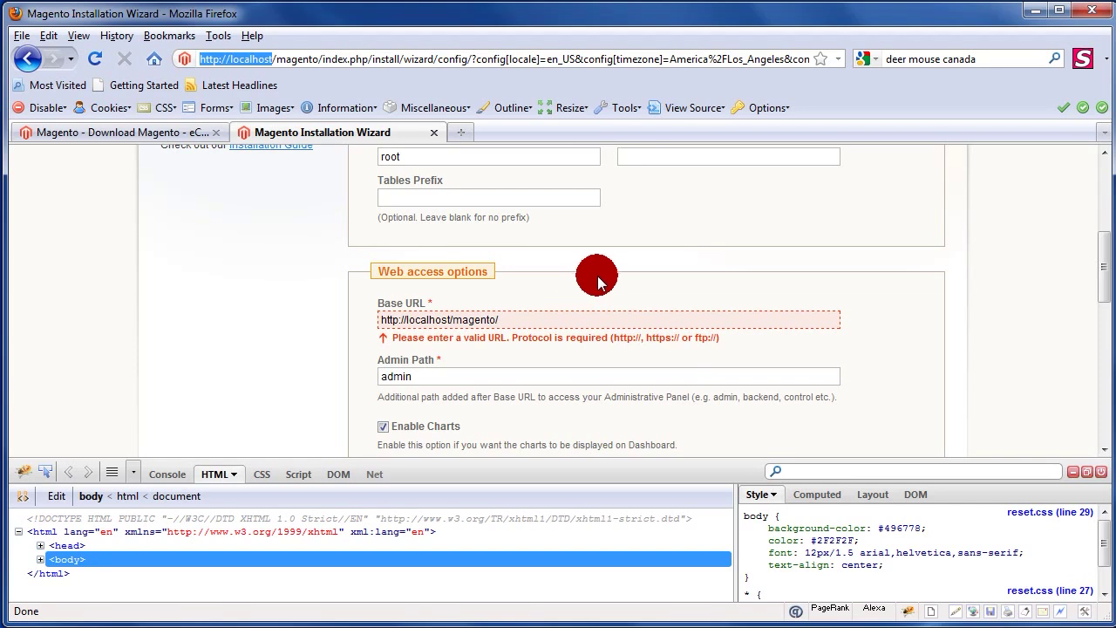
scroll(606, 271, down, 1)
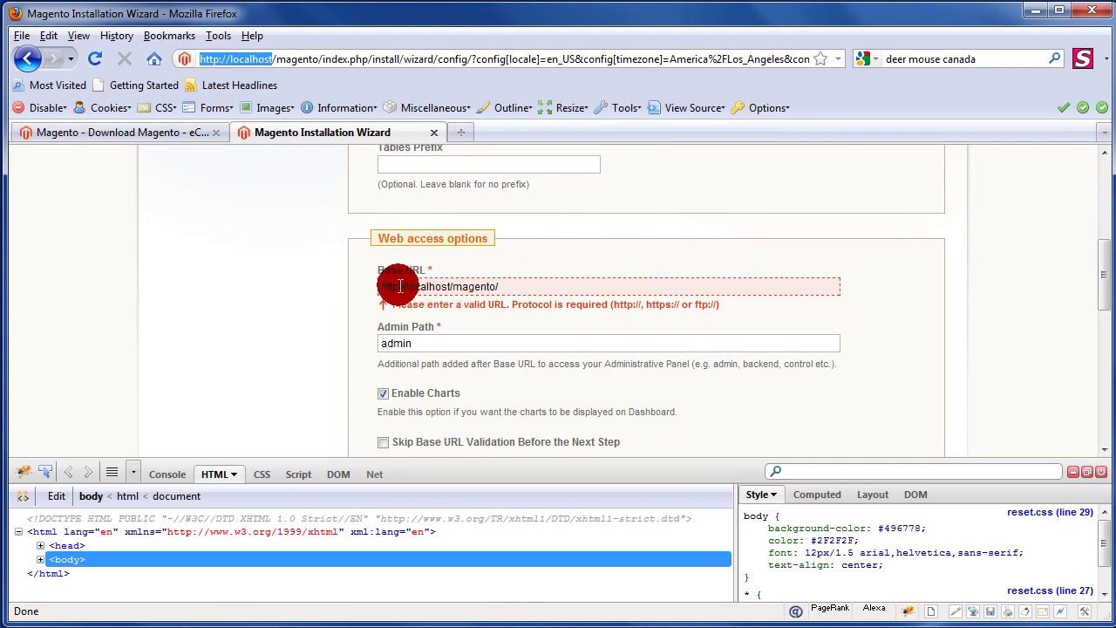
scroll(474, 279, down, 2)
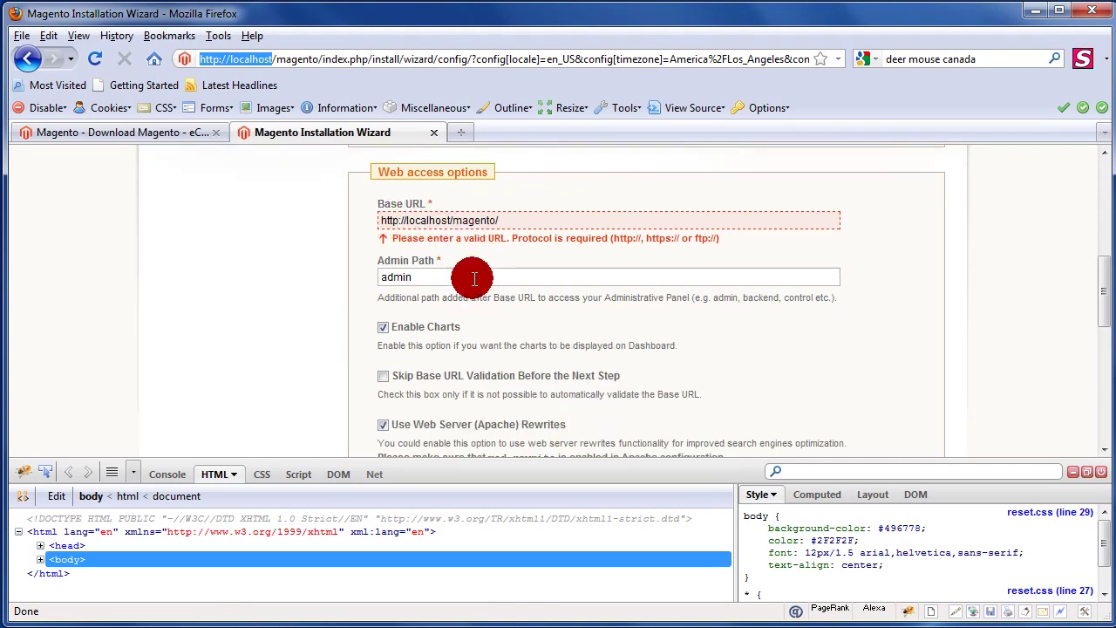
scroll(509, 249, up, 1)
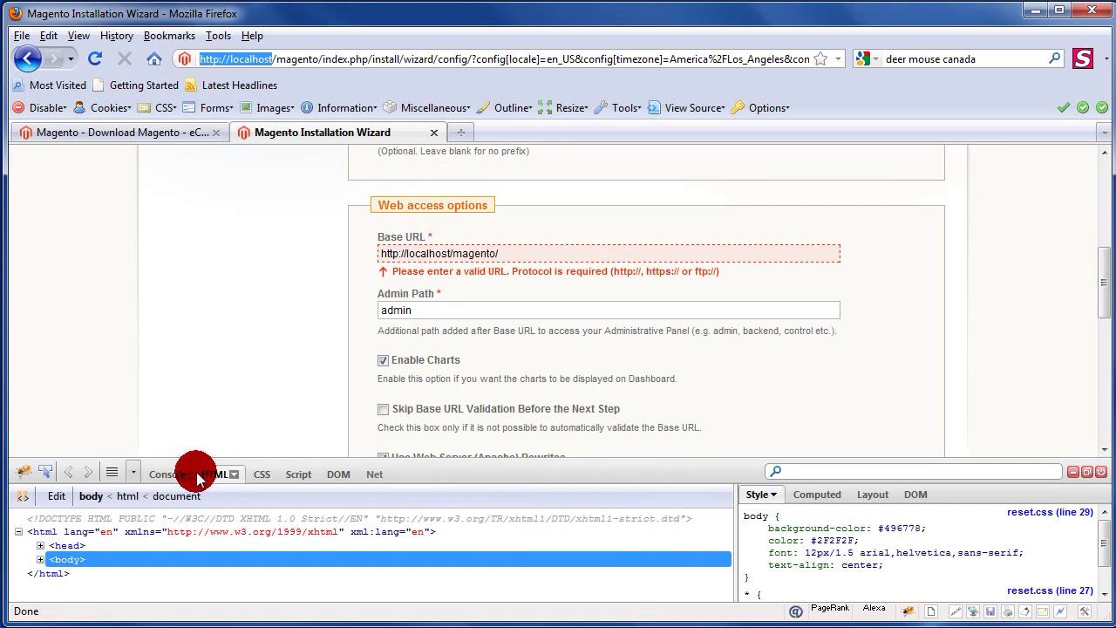
In Firebug, delete the Base URL input's class attribute to remove its URL validation.
click(47, 479)
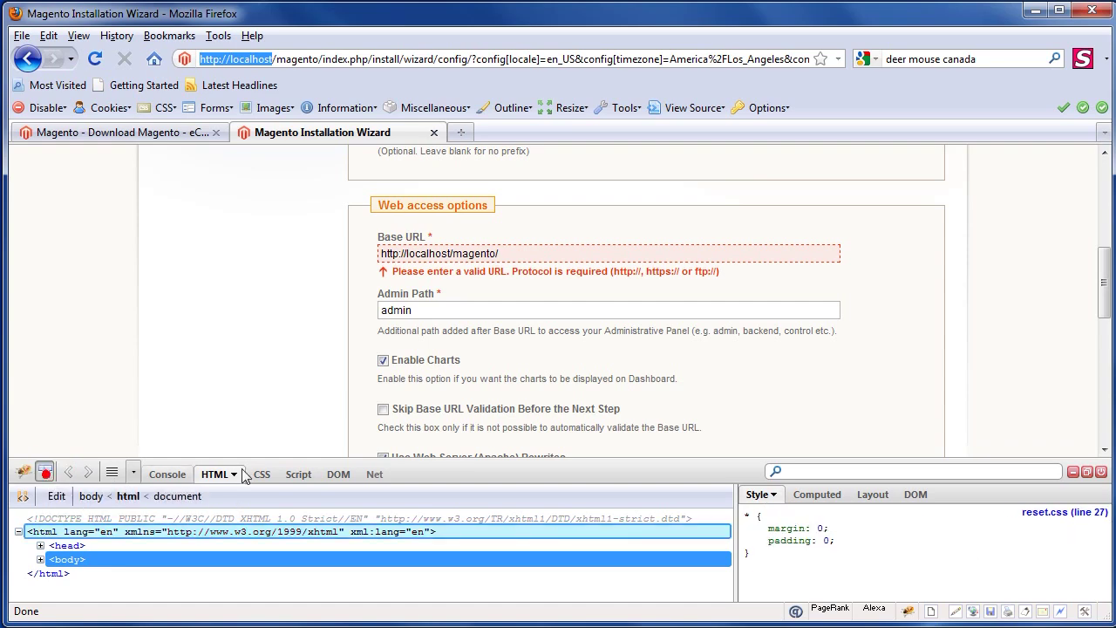
click(565, 258)
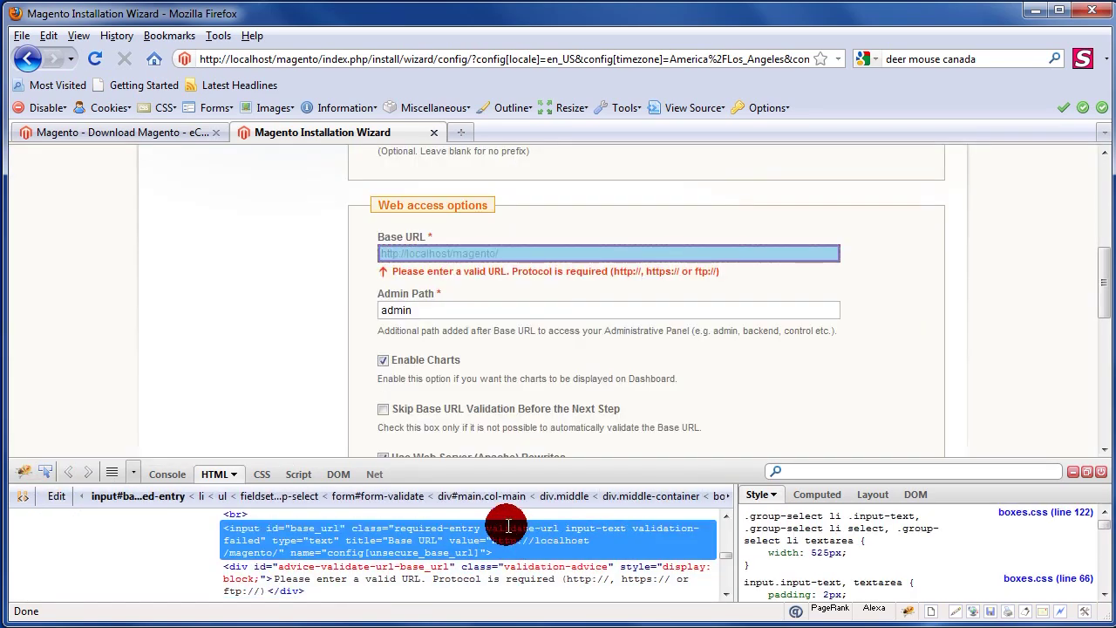
click(508, 525)
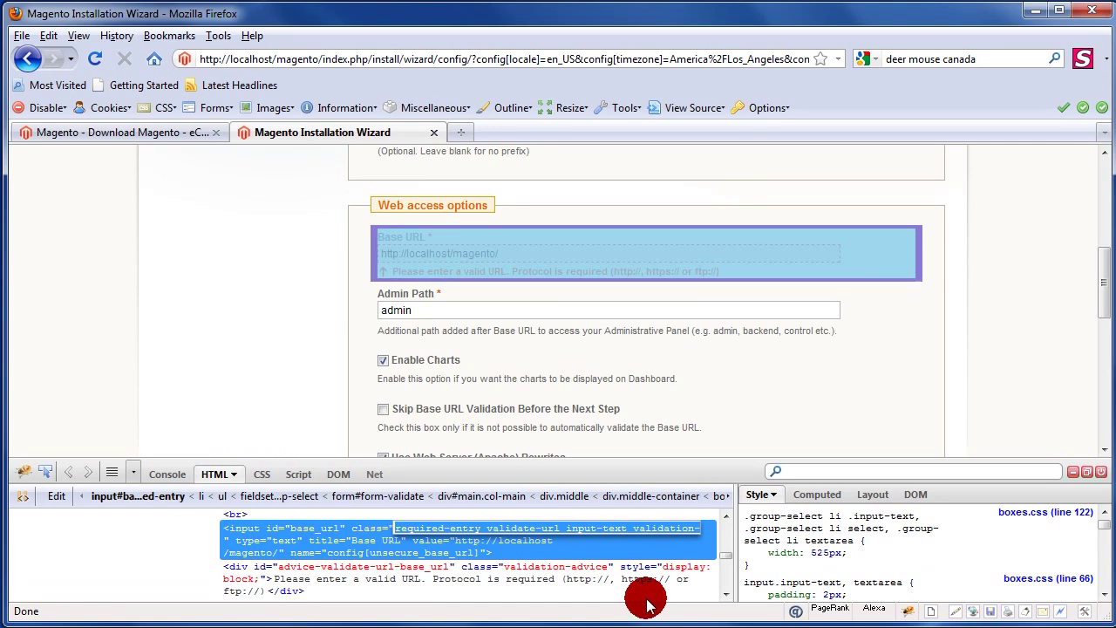
key(Delete)
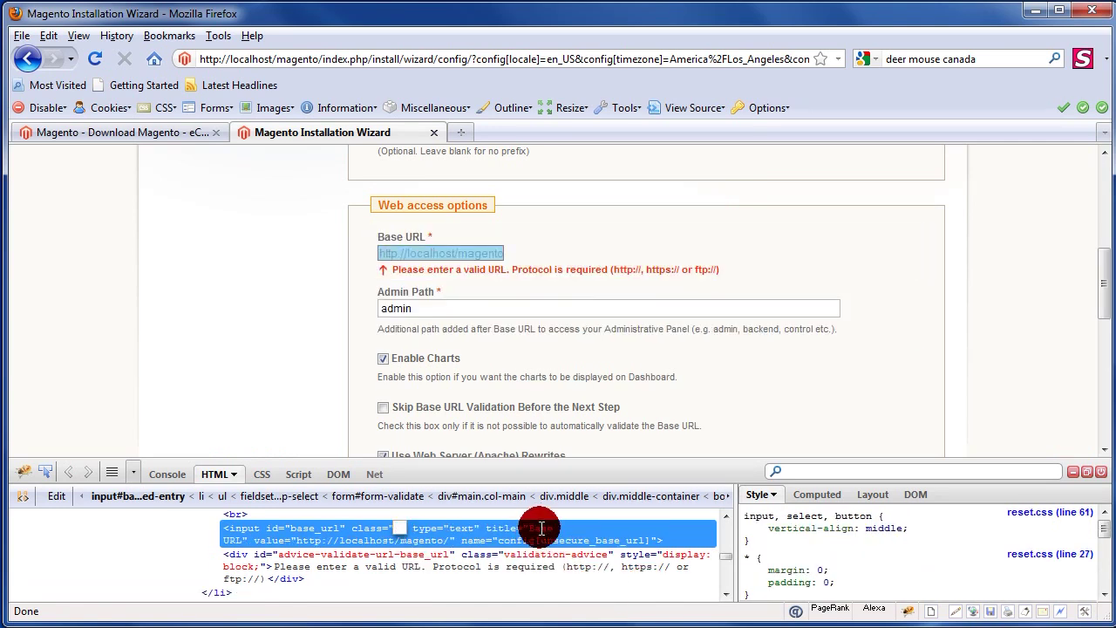
key(Return)
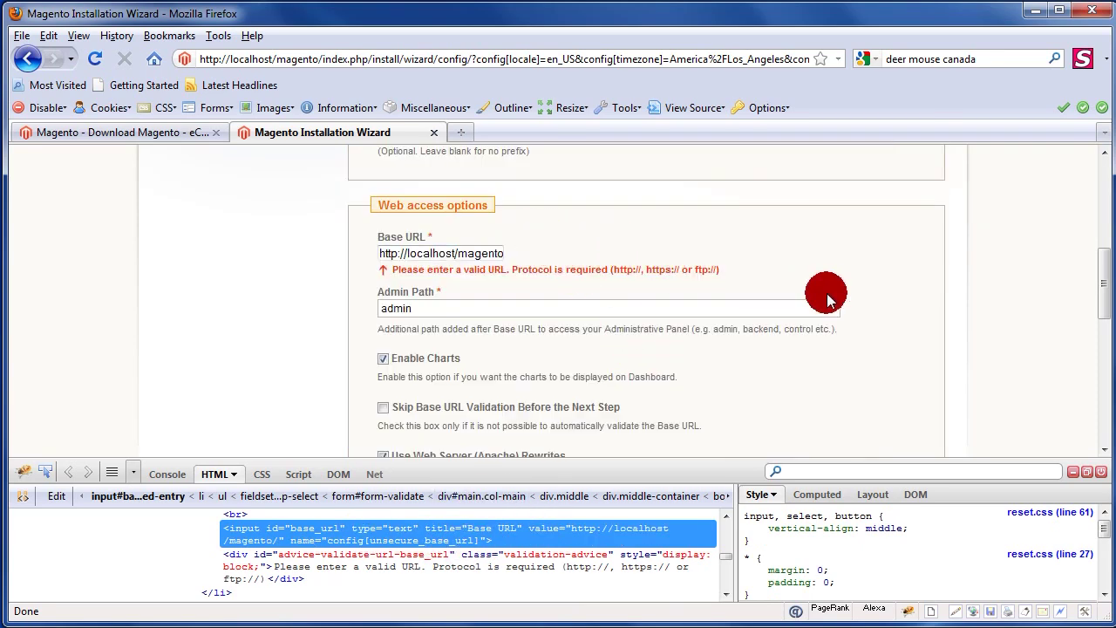
drag(1106, 279, 1106, 373)
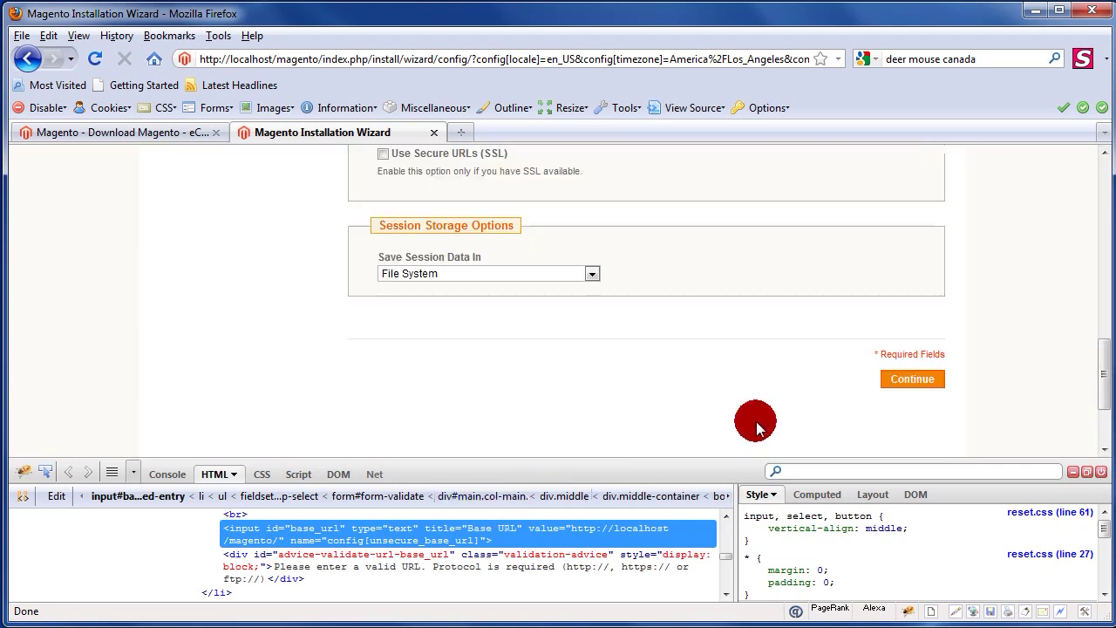
Submit the configuration and enter the admin's first and last name.
click(926, 379)
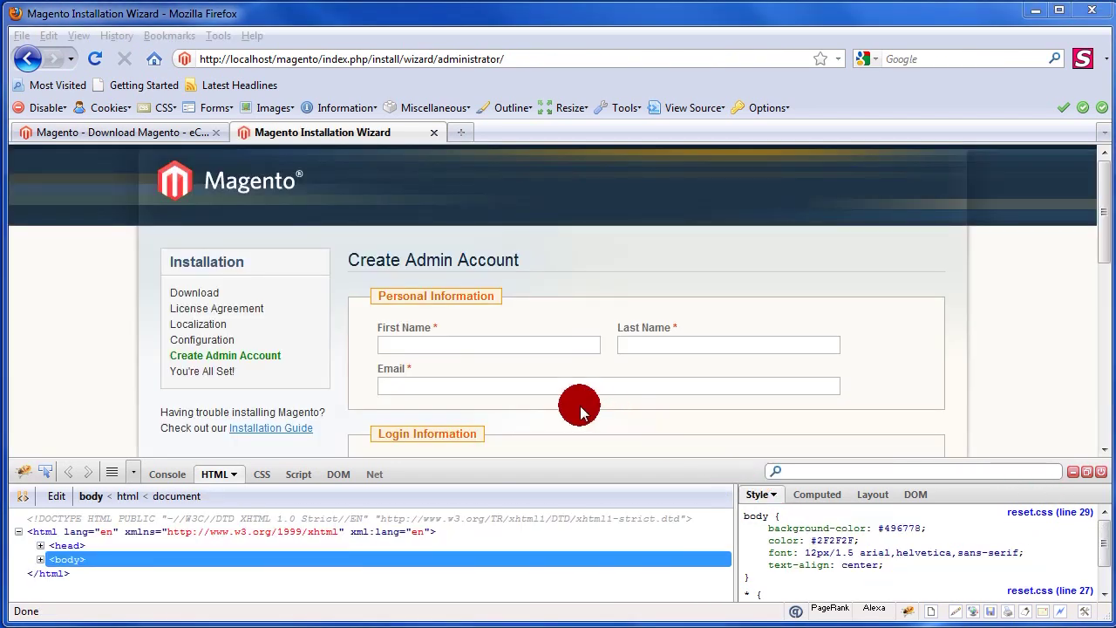
drag(1102, 199, 1101, 253)
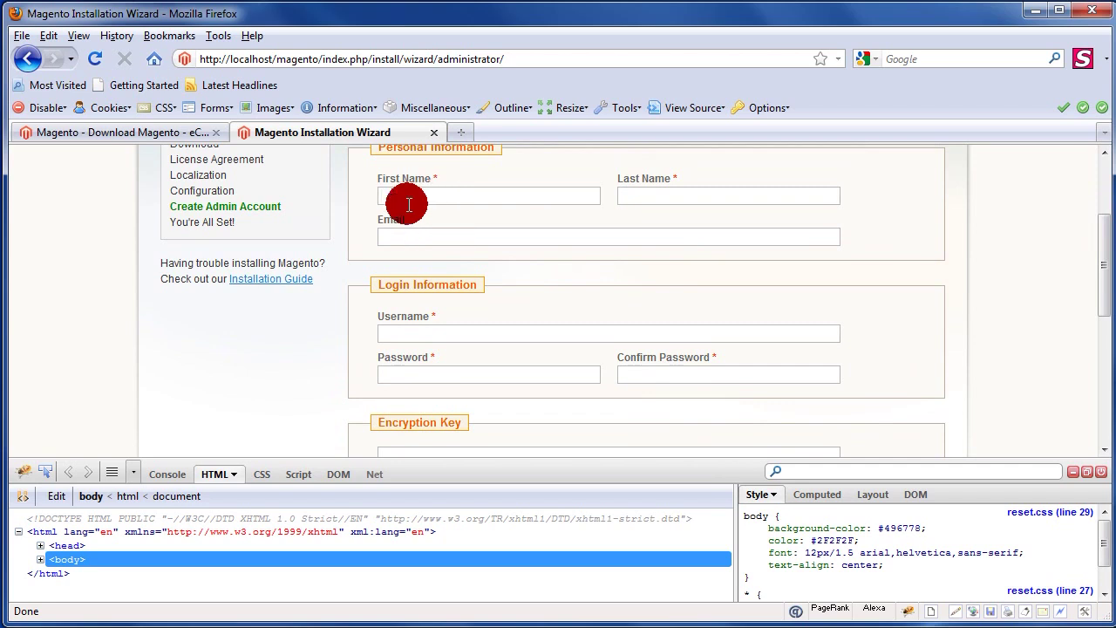
click(642, 191)
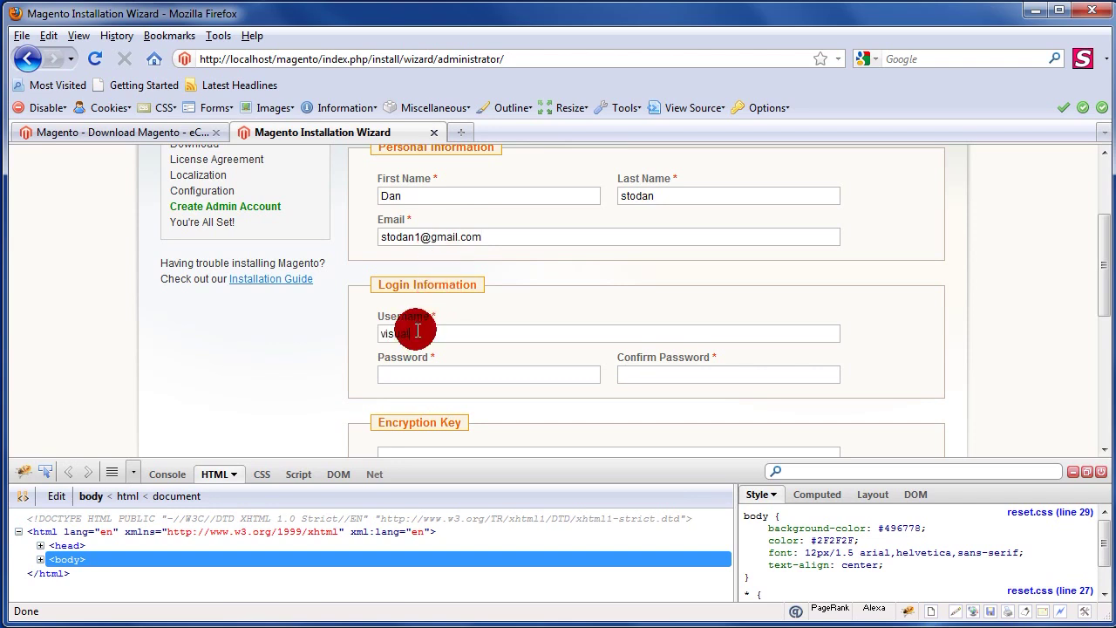
Enter the admin account password and its confirmation.
click(446, 382)
text(•••••••••)
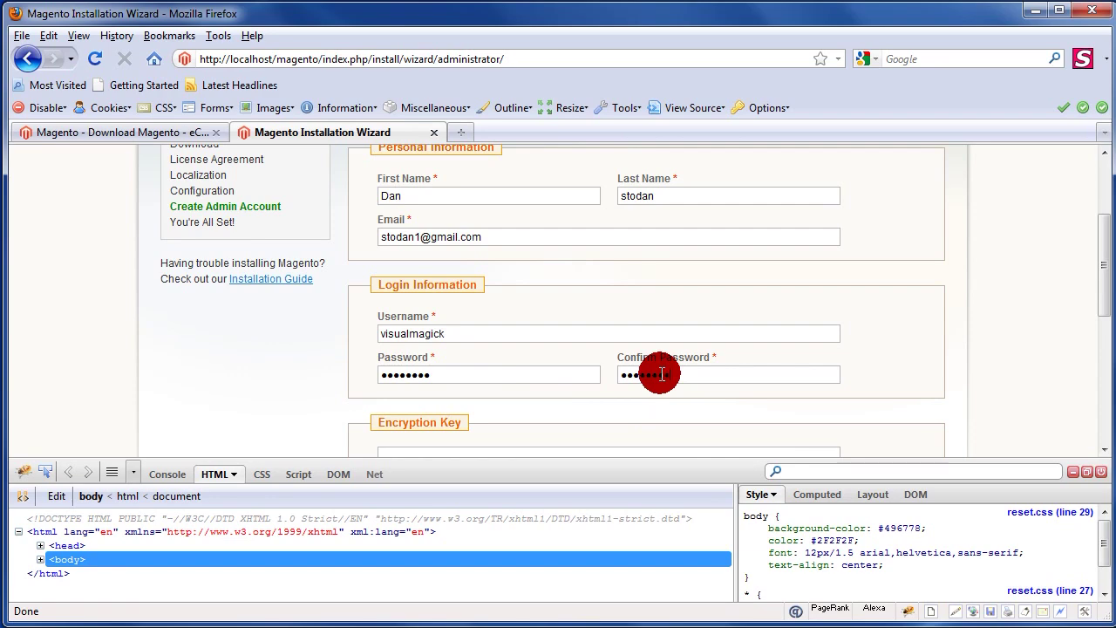
scroll(610, 375, down, 2)
scroll(526, 309, up, 5)
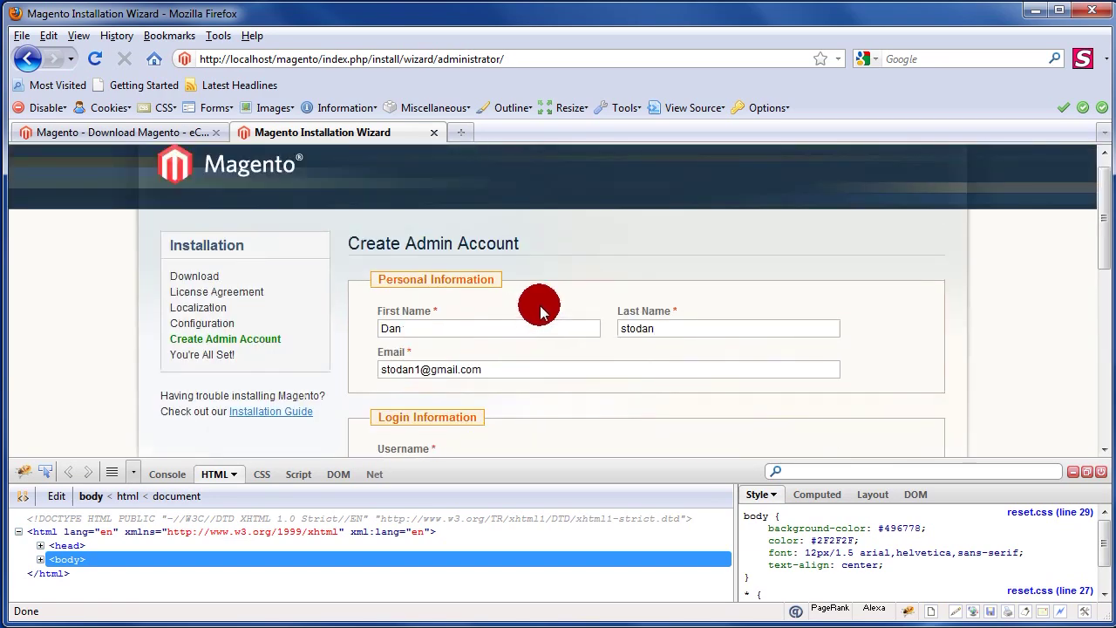
scroll(590, 309, down, 3)
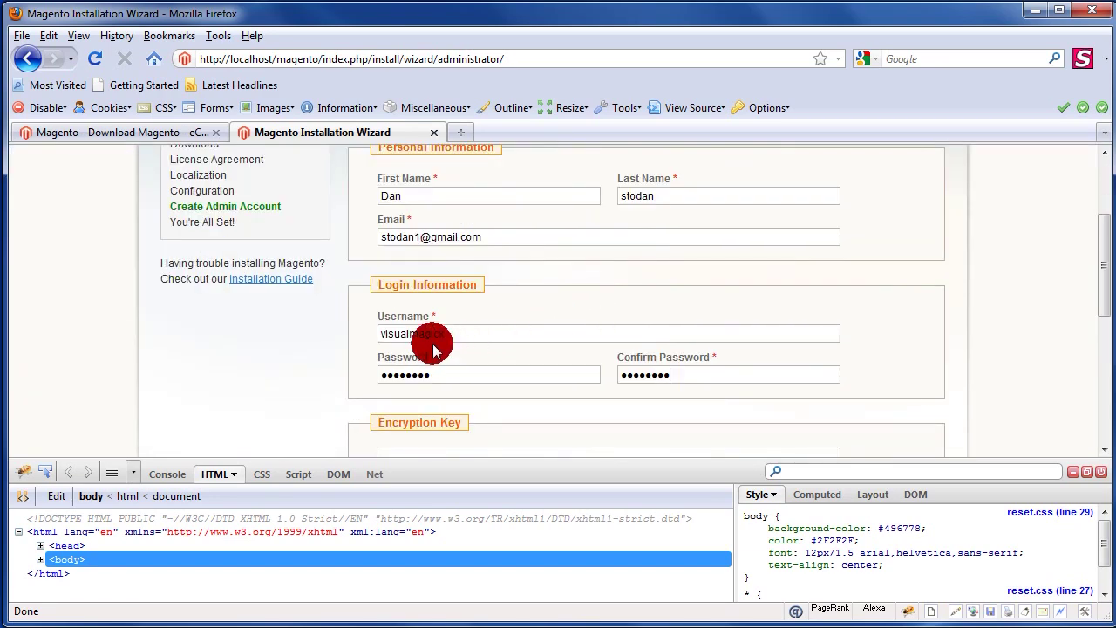
scroll(668, 321, down, 7)
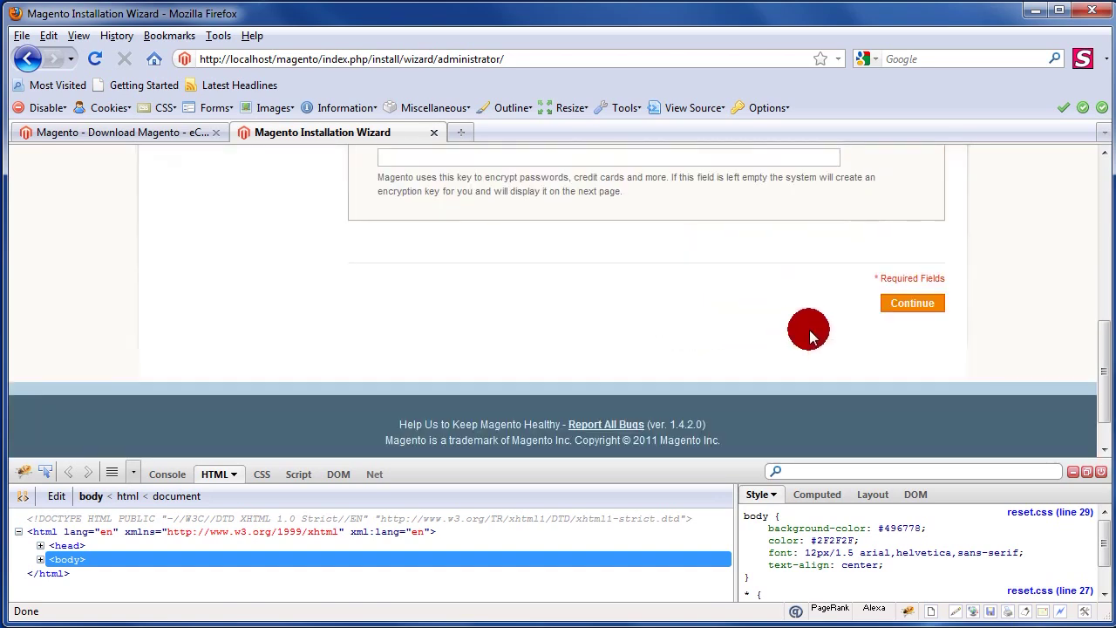
Create the admin account, review the encryption key, and go to the backend login.
click(893, 305)
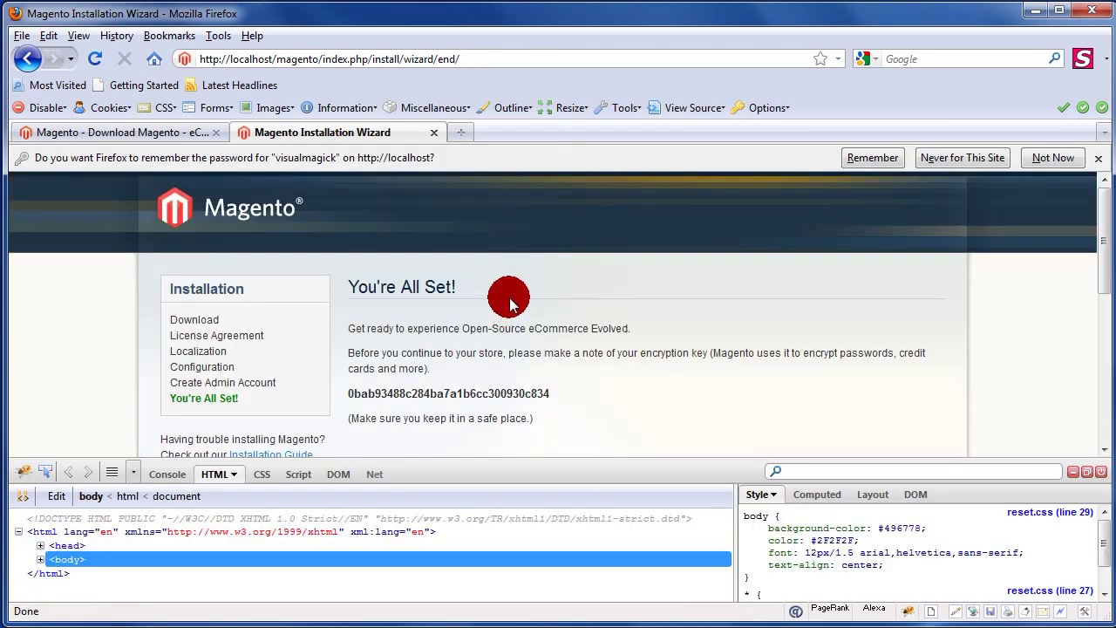
scroll(580, 276, down, 2)
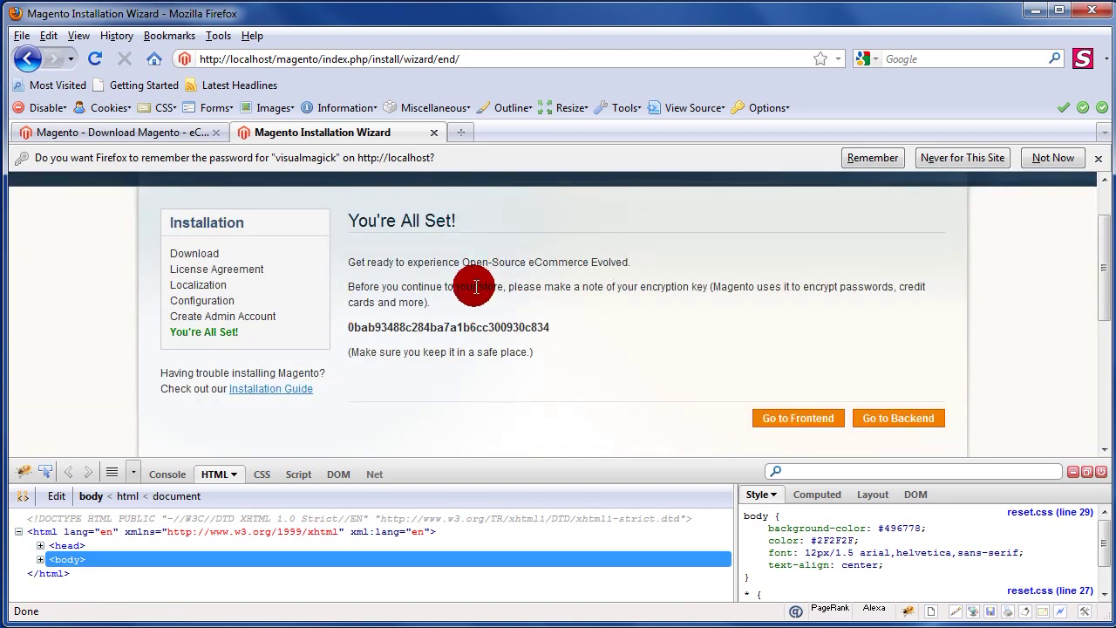
scroll(475, 288, down, 2)
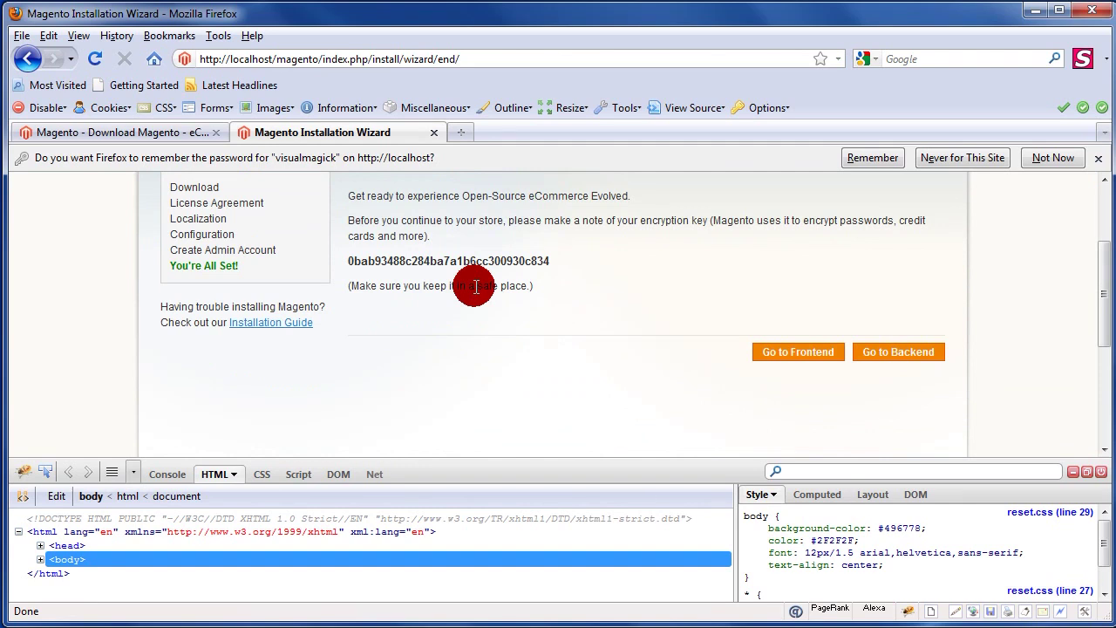
scroll(475, 287, up, 1)
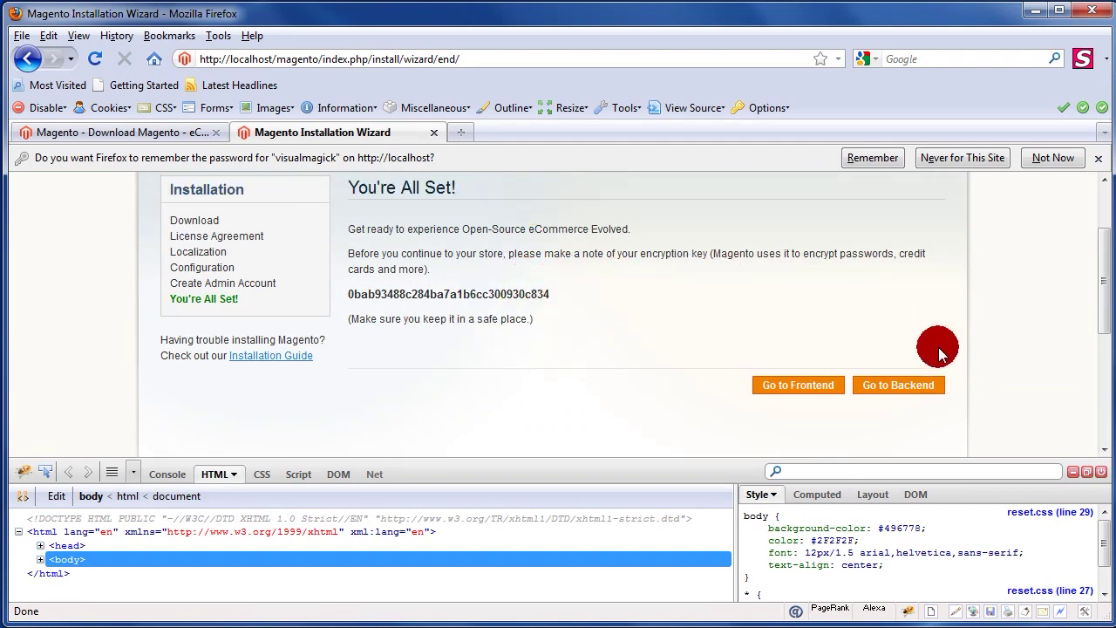
click(904, 385)
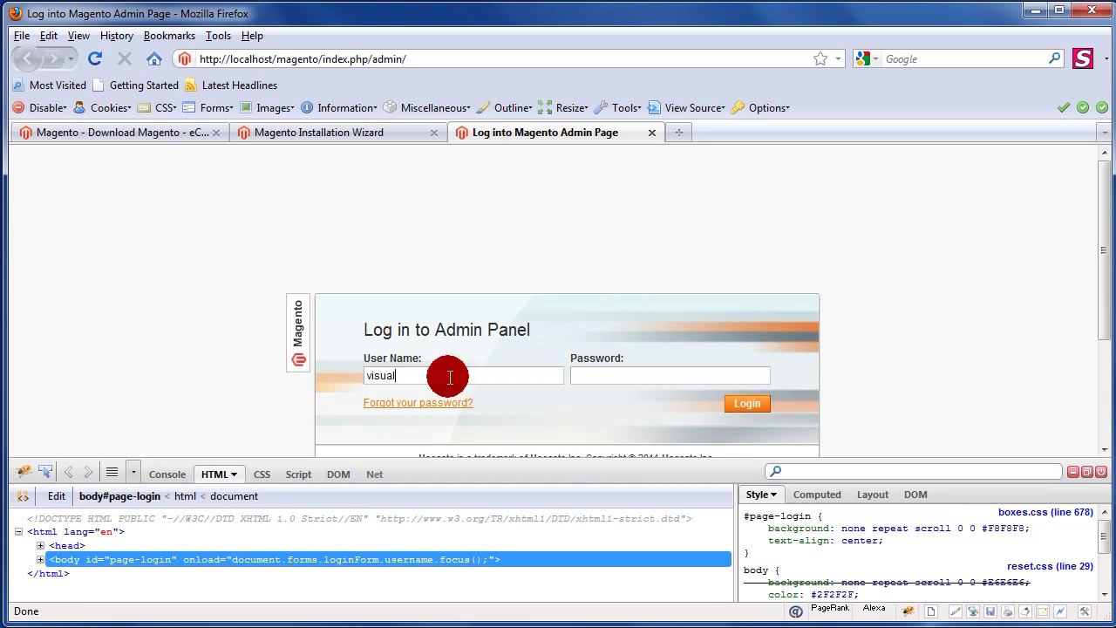
Log in to the Admin Panel with the new admin username and password.
click(637, 380)
text(p)
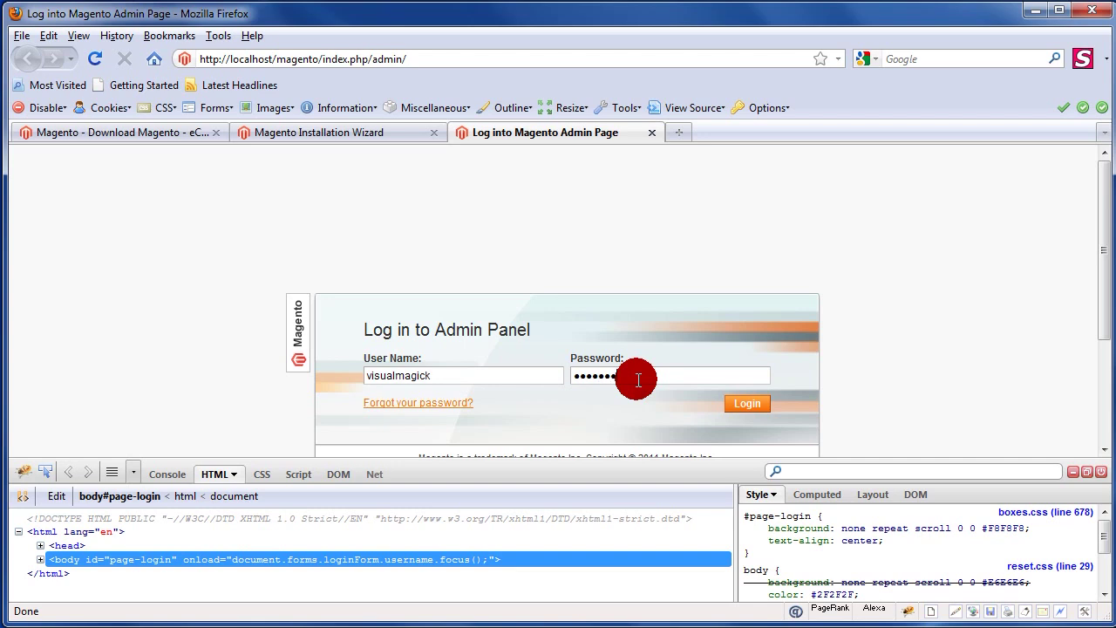
click(748, 405)
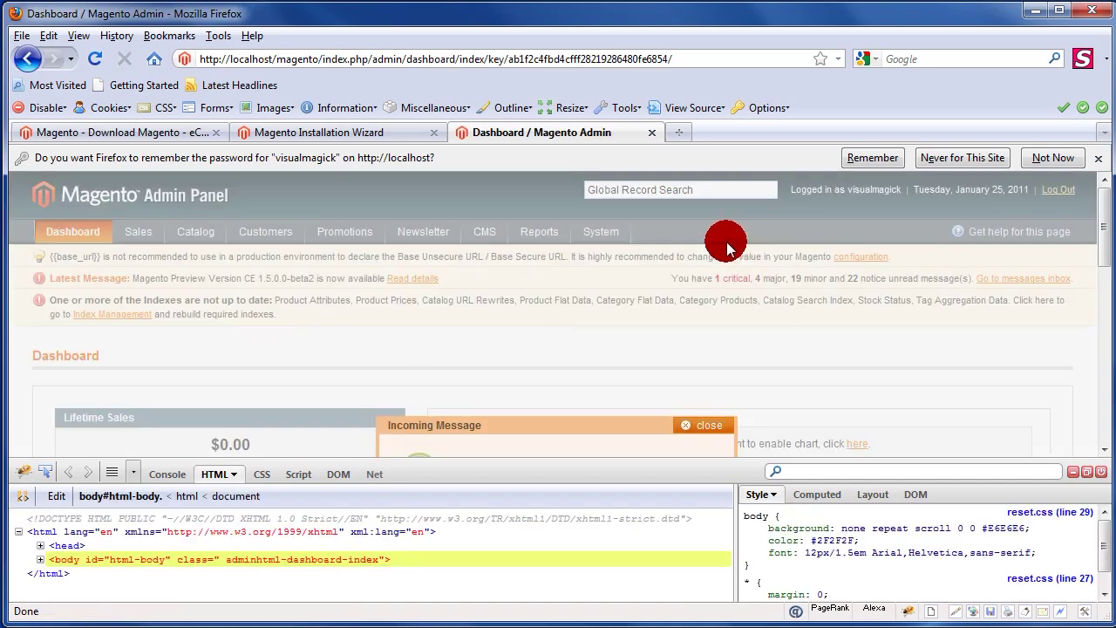
drag(1100, 209, 1105, 257)
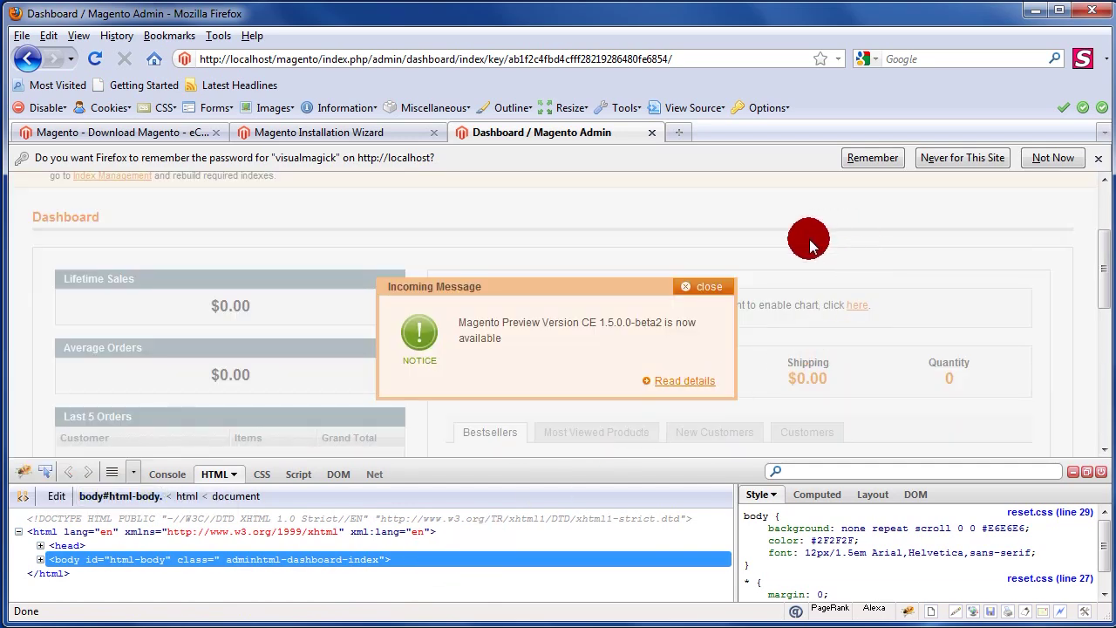
scroll(809, 245, up, 4)
scroll(809, 245, down, 4)
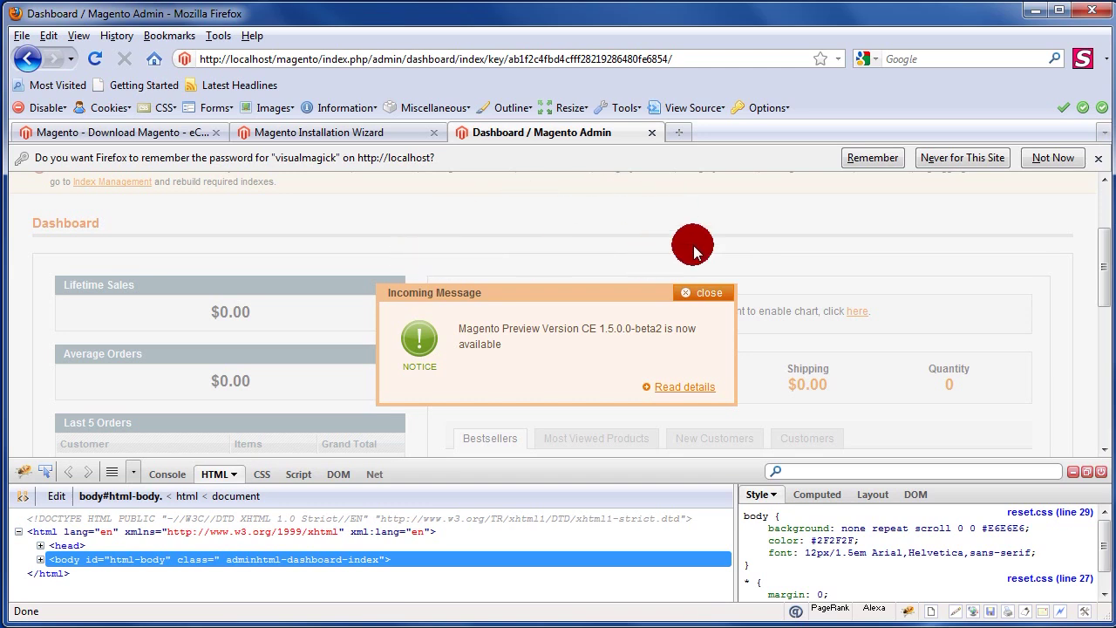
scroll(567, 266, up, 3)
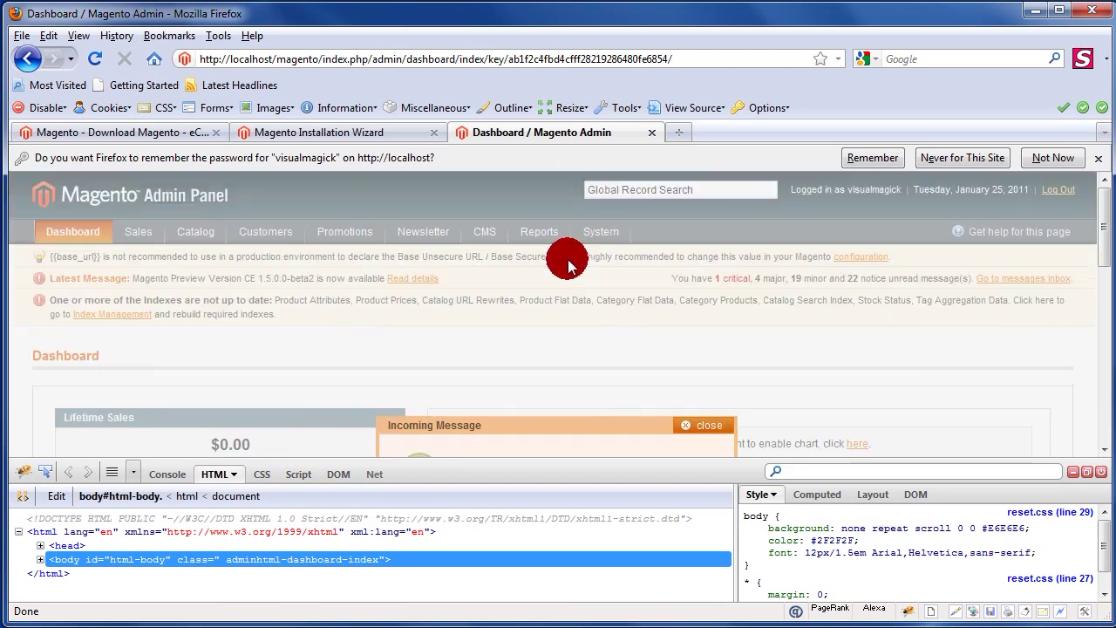
scroll(524, 229, down, 3)
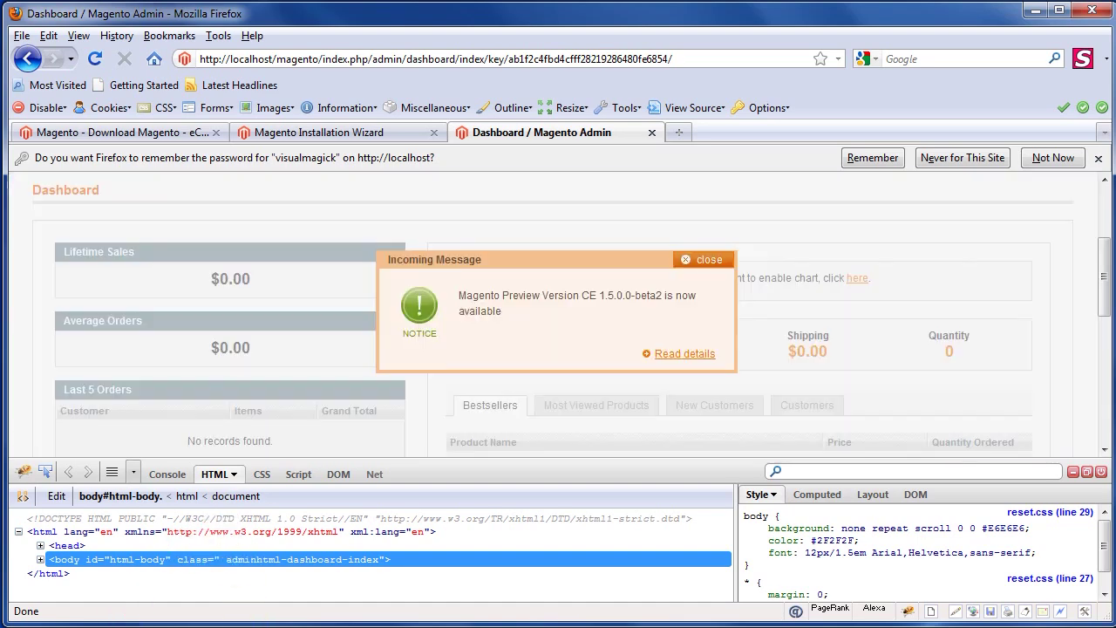
key(alt+Tab)
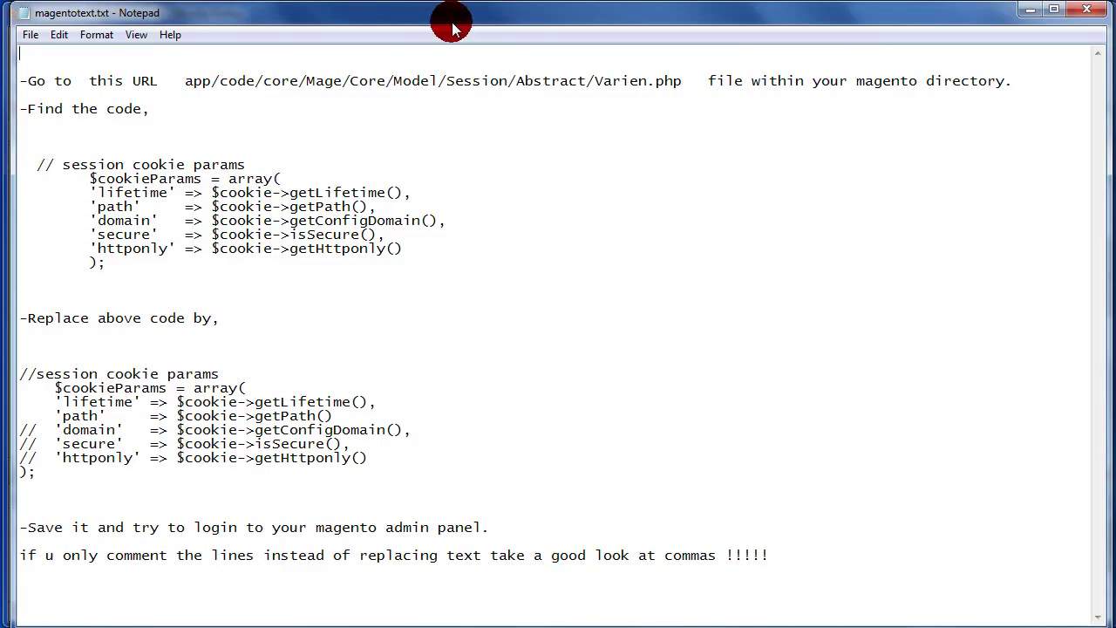
drag(475, 26, 448, 40)
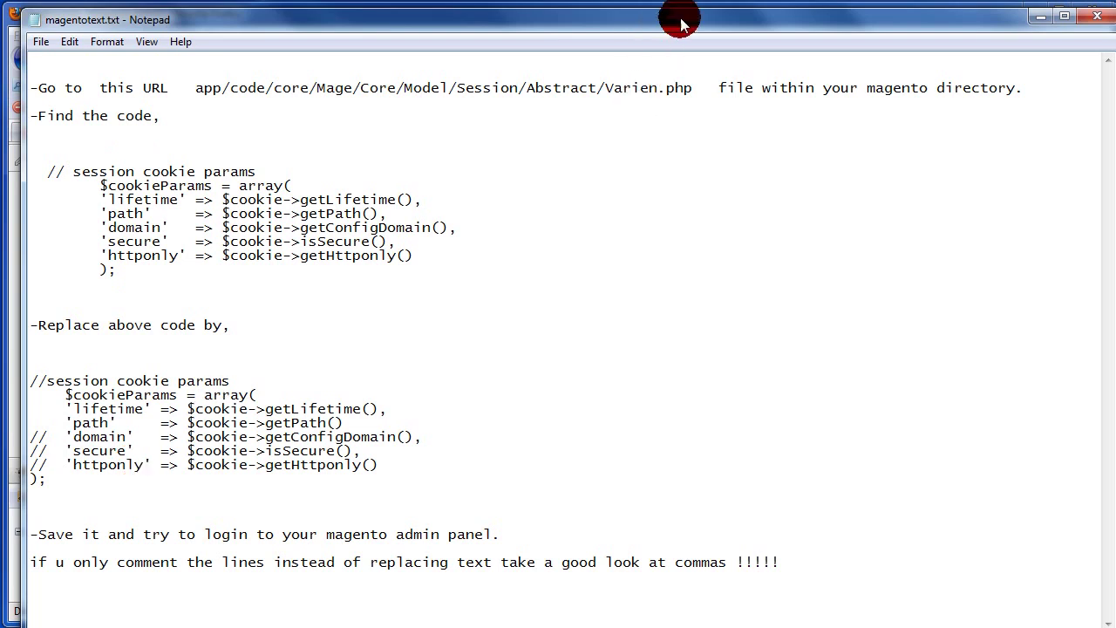
click(1039, 17)
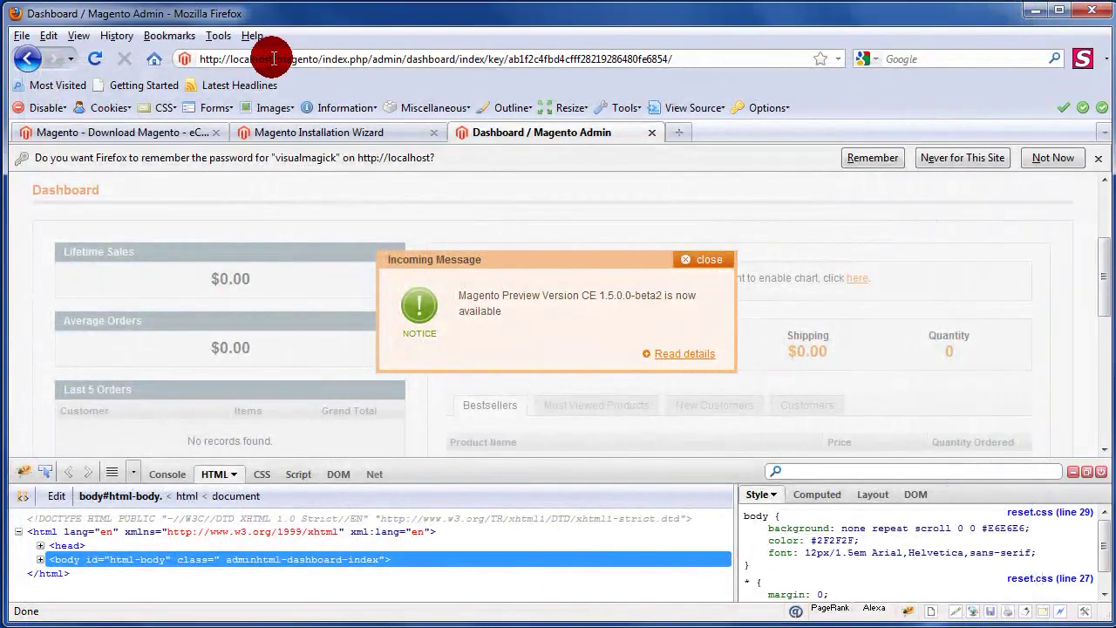
Select localhost in the address bar and close the Incoming Message notice.
drag(271, 58, 199, 58)
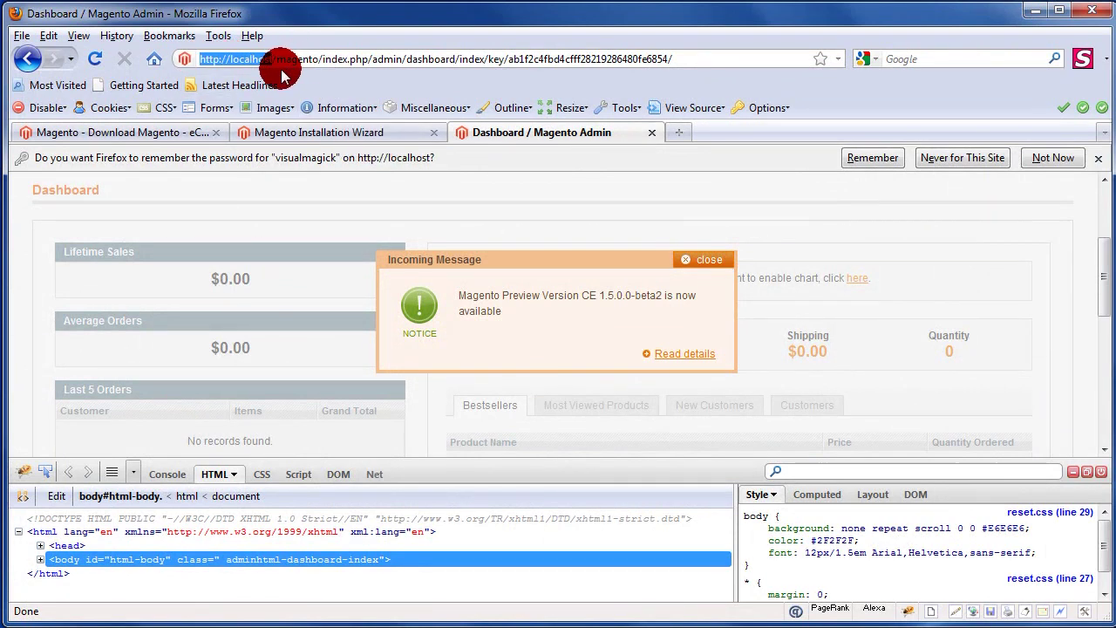
mouse_move(266, 58)
mouse_down()
mouse_move(225, 56)
mouse_move(271, 59)
mouse_up()
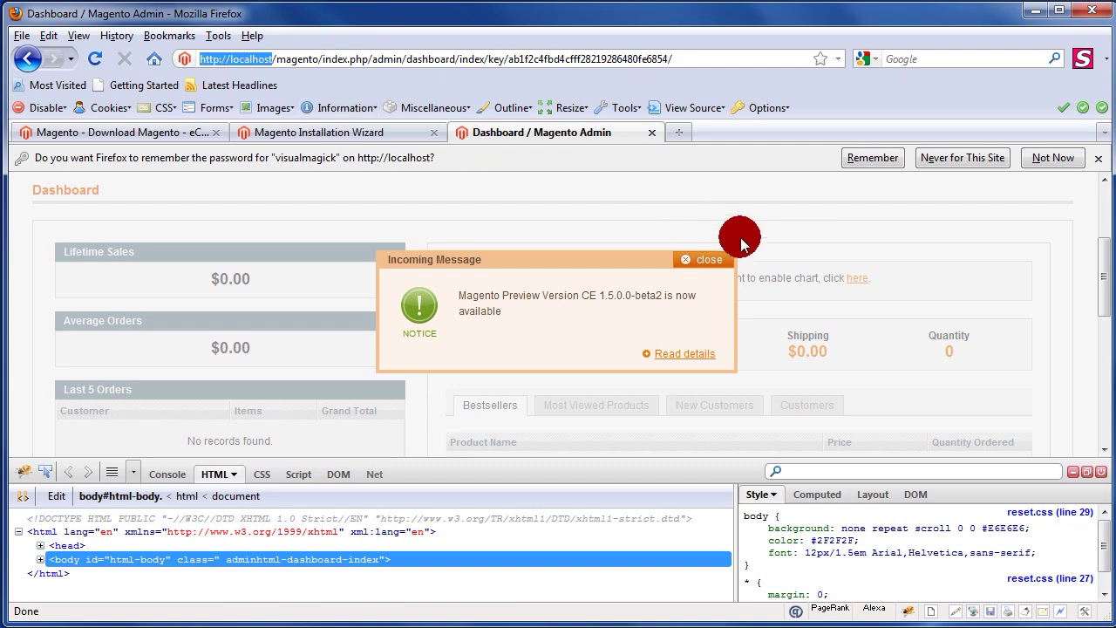
click(705, 258)
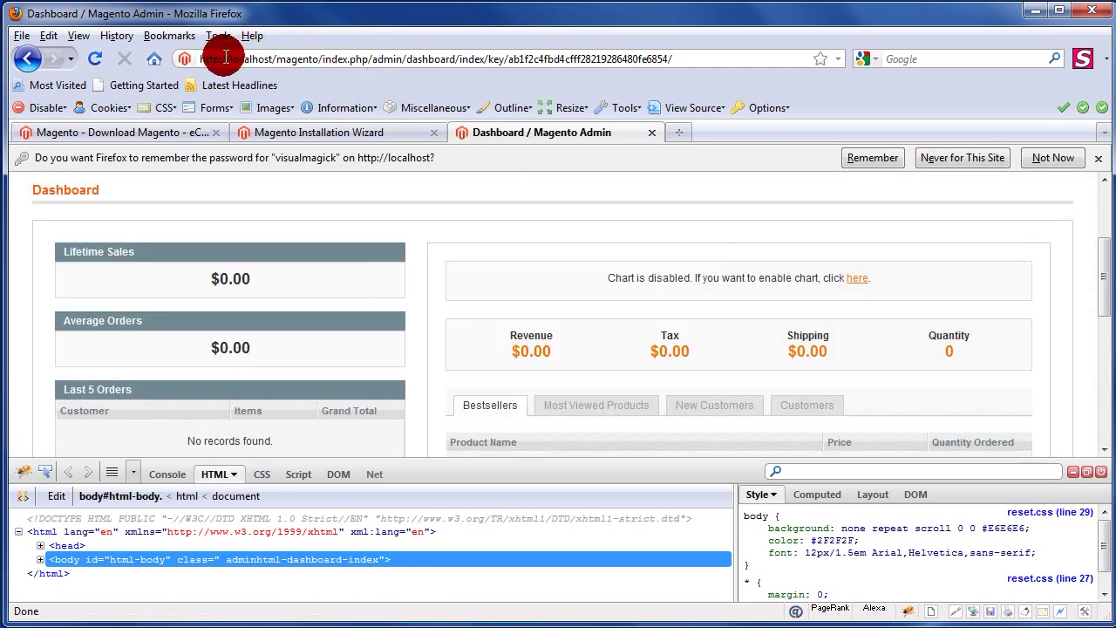